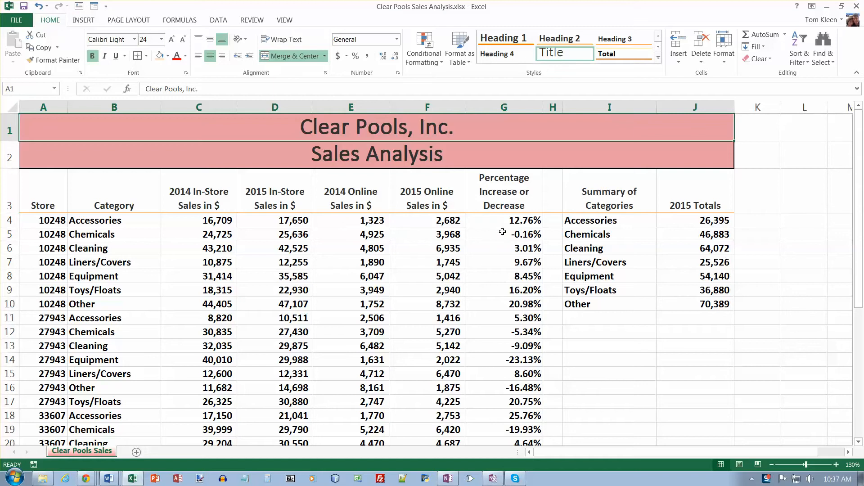
# Apply Top 10% conditional formatting to the percentage increase or decrease values in G4:G31.
pyautogui.moveTo(503, 222); pyautogui.dragTo(511, 413)
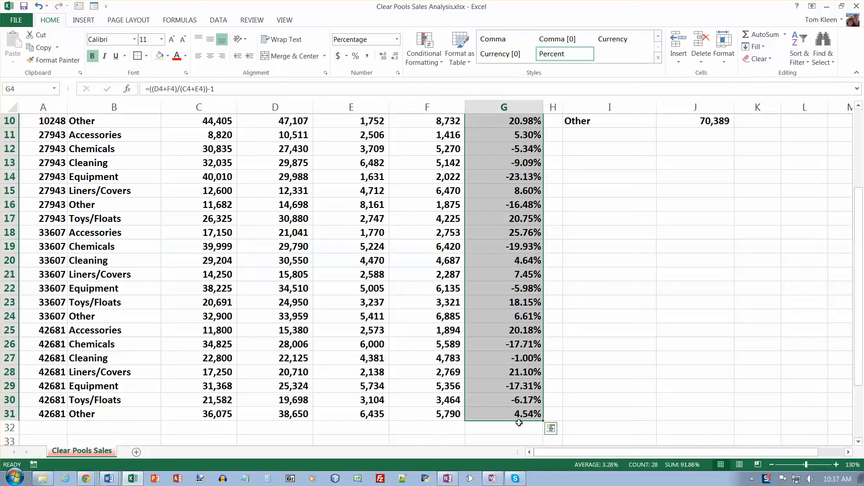
pyautogui.click(552, 430)
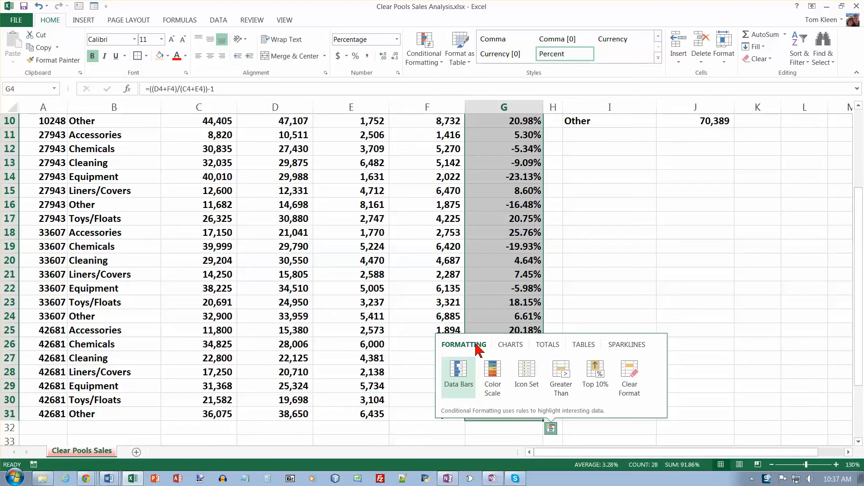
pyautogui.click(596, 370)
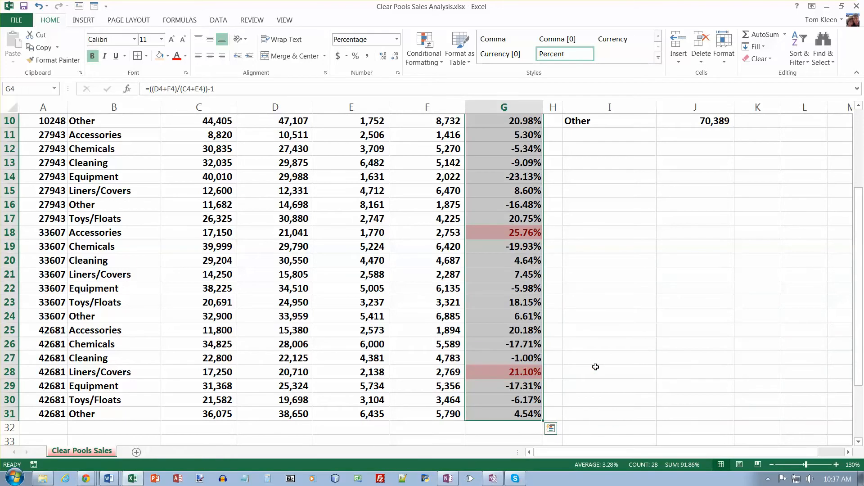
pyautogui.scroll(3, 593, 303)
pyautogui.scroll(-2, 594, 303)
pyautogui.scroll(1, 593, 303)
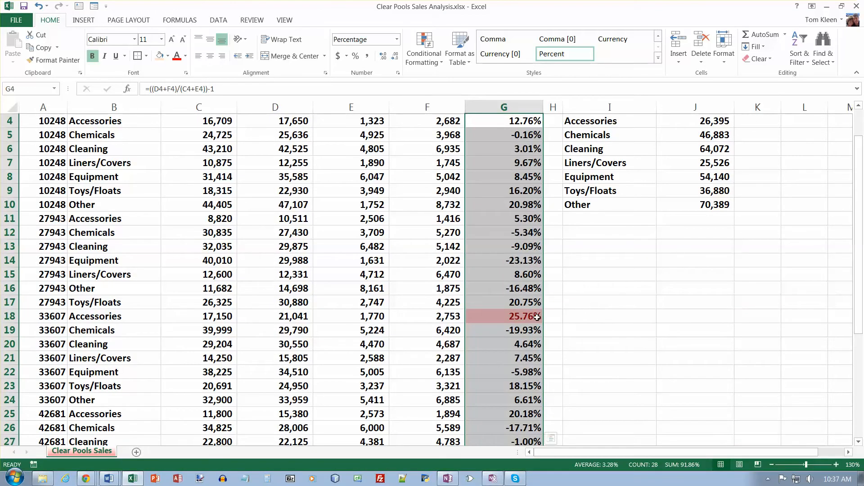
pyautogui.scroll(-1, 575, 318)
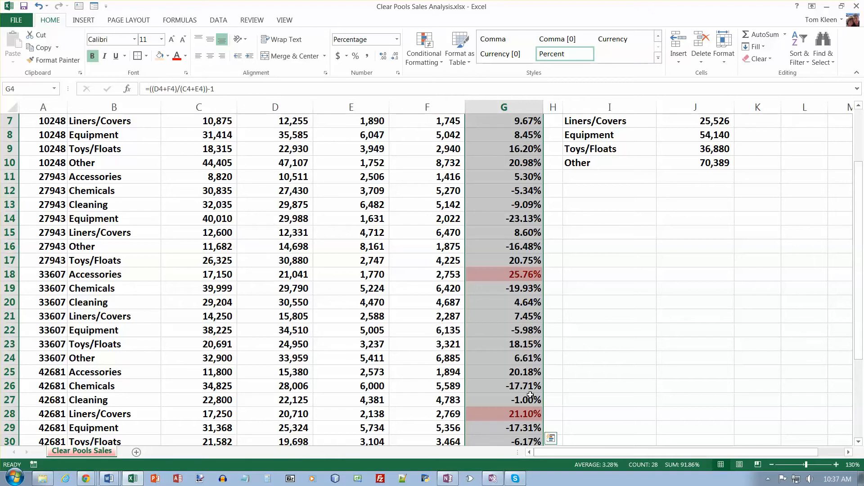
pyautogui.scroll(-1, 627, 363)
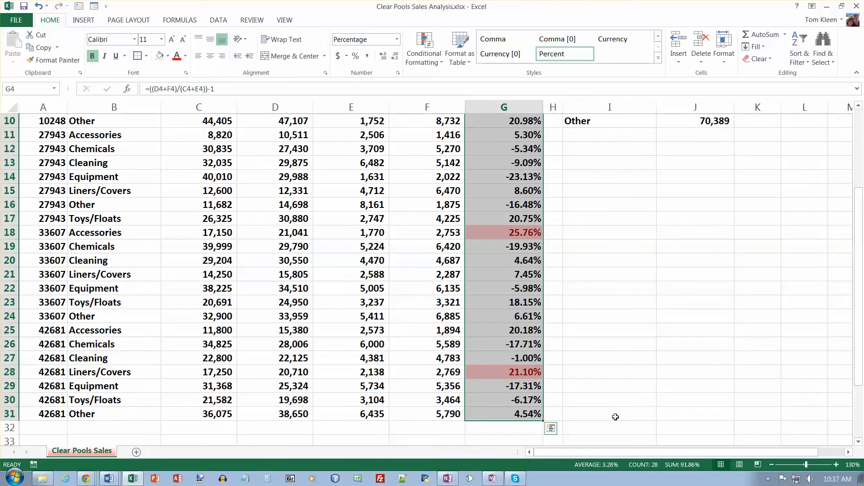
# Enter the note "Shaded cells indicate top 10%" in cell I32.
pyautogui.click(615, 432)
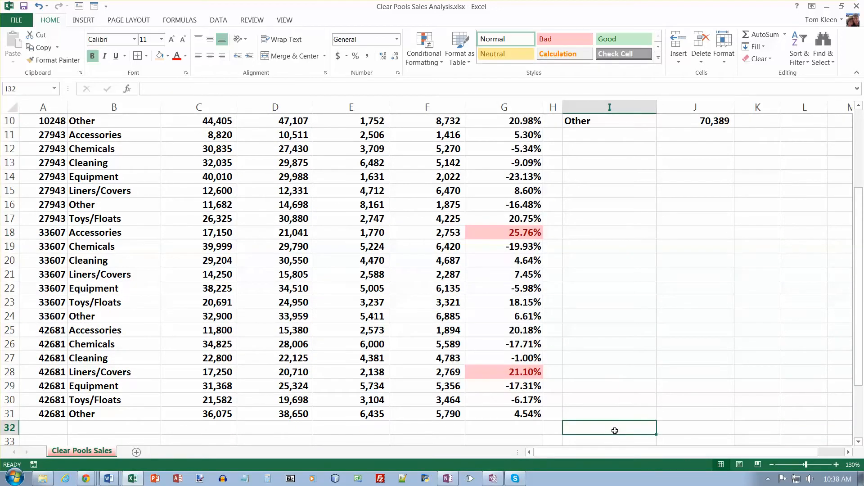
pyautogui.write('S')
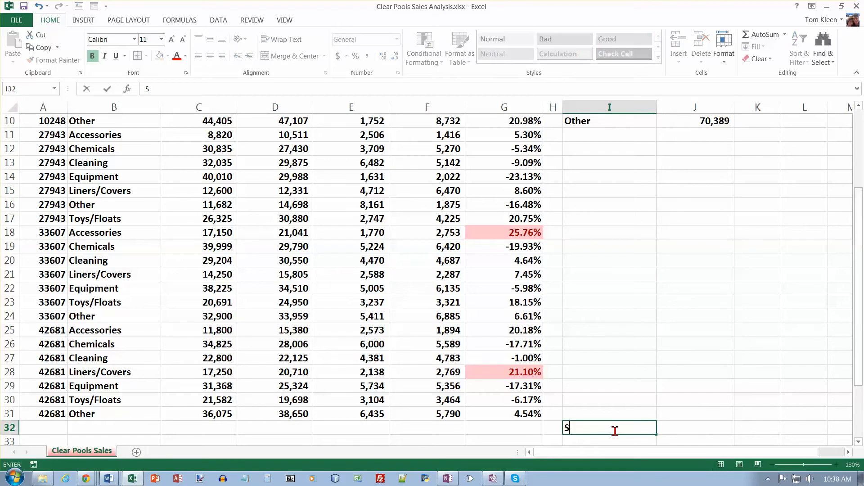
pyautogui.write('hade cell')
pyautogui.press('BackSpace')
pyautogui.press('BackSpace')
pyautogui.press('BackSpace')
pyautogui.write('d cells indicate ')
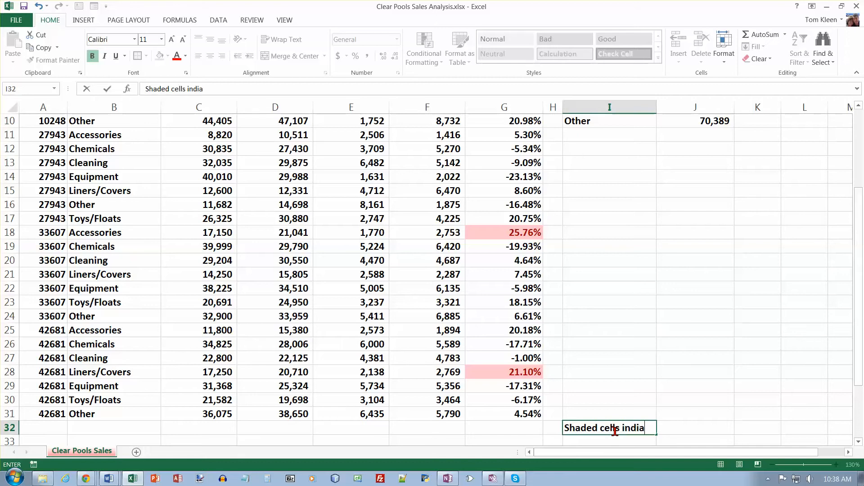
pyautogui.write('top 10%')
pyautogui.press('Return')
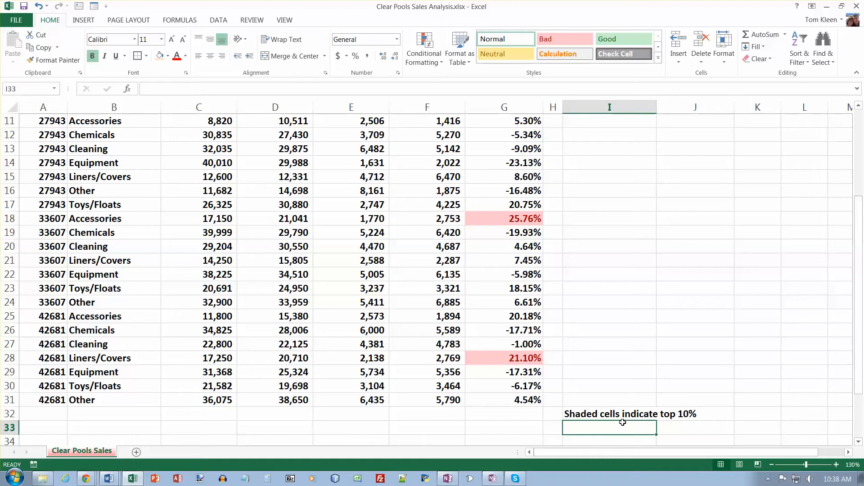
# Fill the note cells I32:J32 with the theme color Red, Accent 2, Lighter 80%.
pyautogui.moveTo(605, 414); pyautogui.dragTo(691, 410)
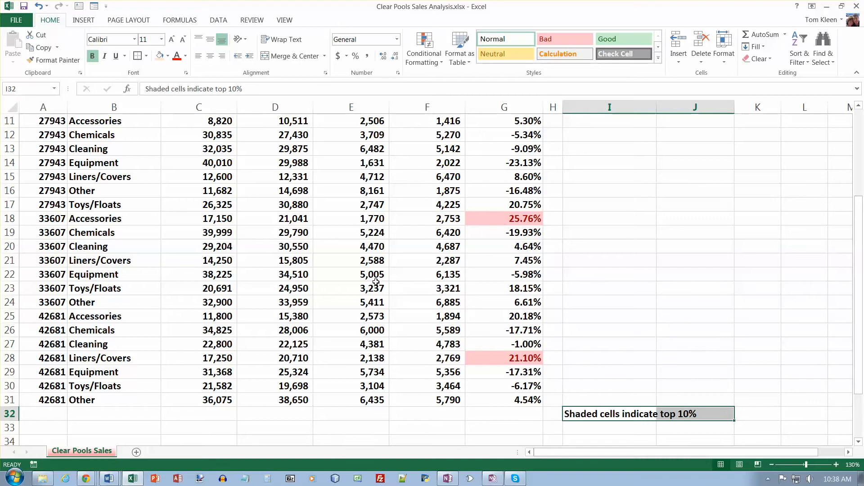
pyautogui.click(168, 56)
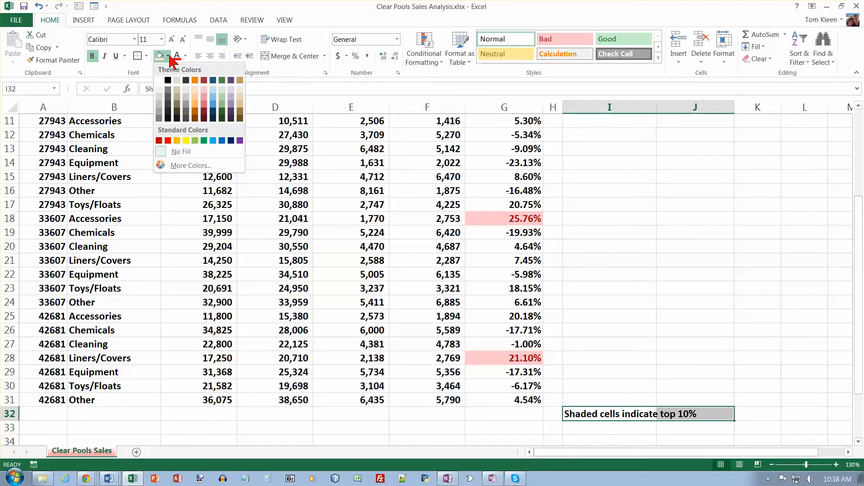
pyautogui.click(204, 89)
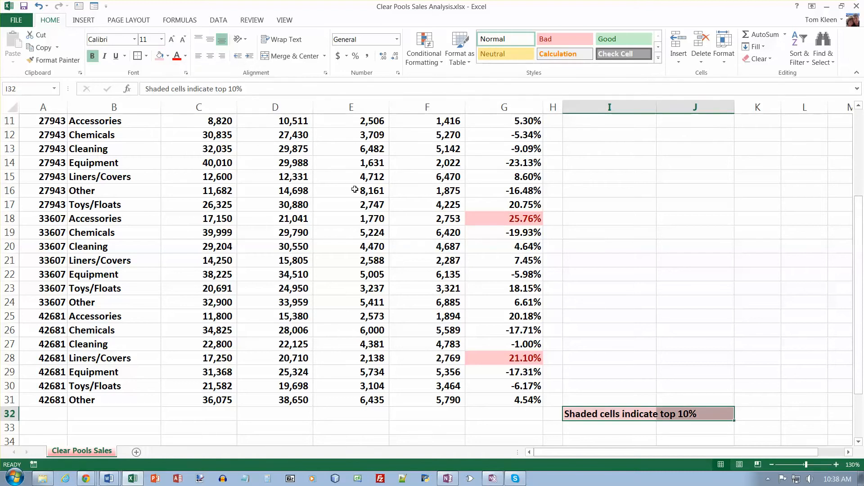
pyautogui.click(584, 360)
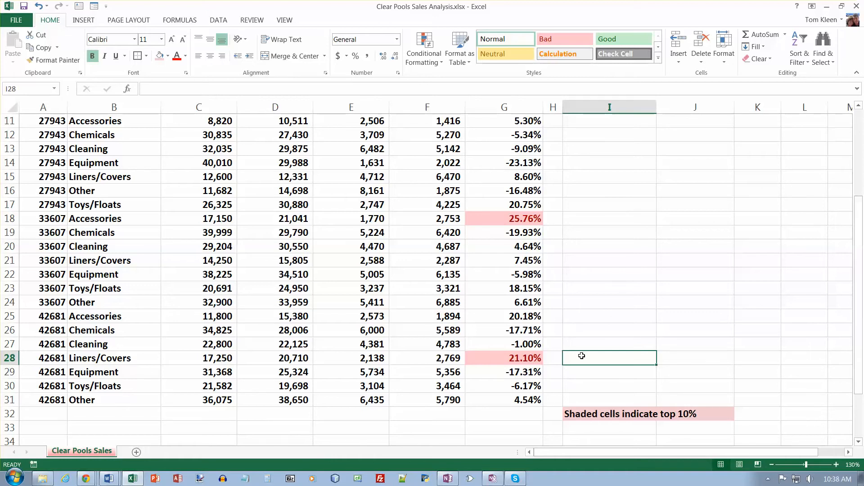
# Add column sums in row 32 for the in-store and online sales in C4:F31 using Quick Analysis.
pyautogui.scroll(4, 553, 350)
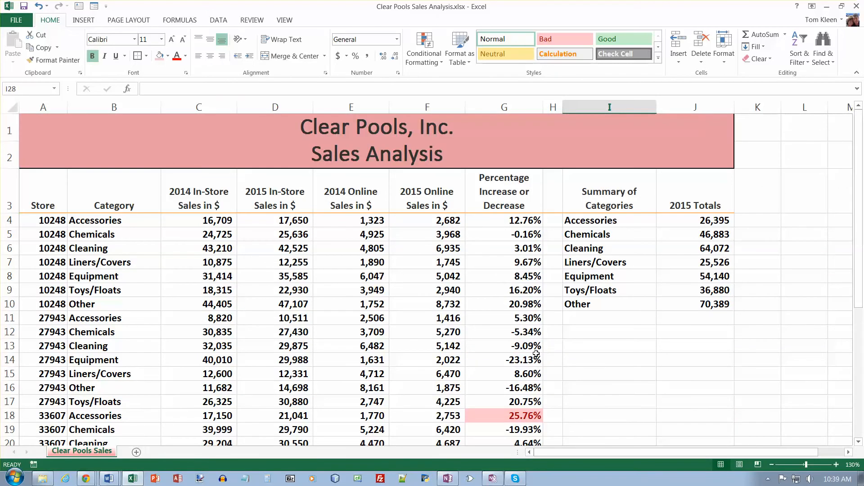
pyautogui.click(771, 464)
pyautogui.click(771, 464)
pyautogui.click(772, 464)
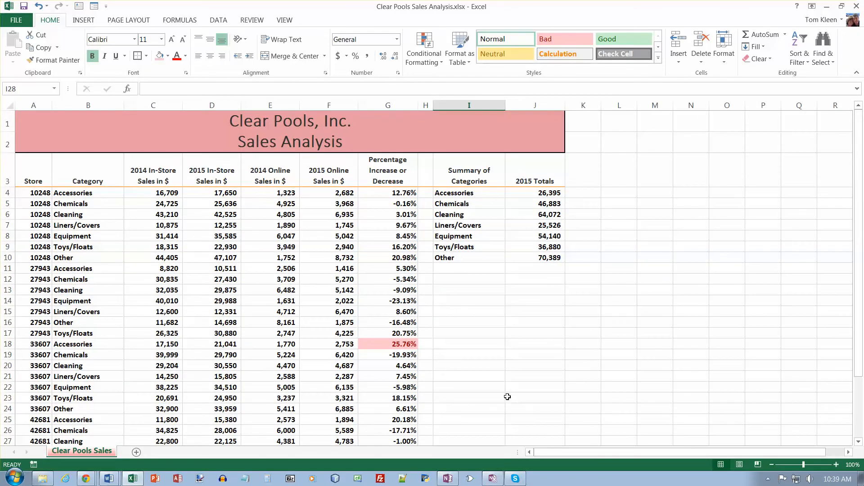
pyautogui.click(772, 466)
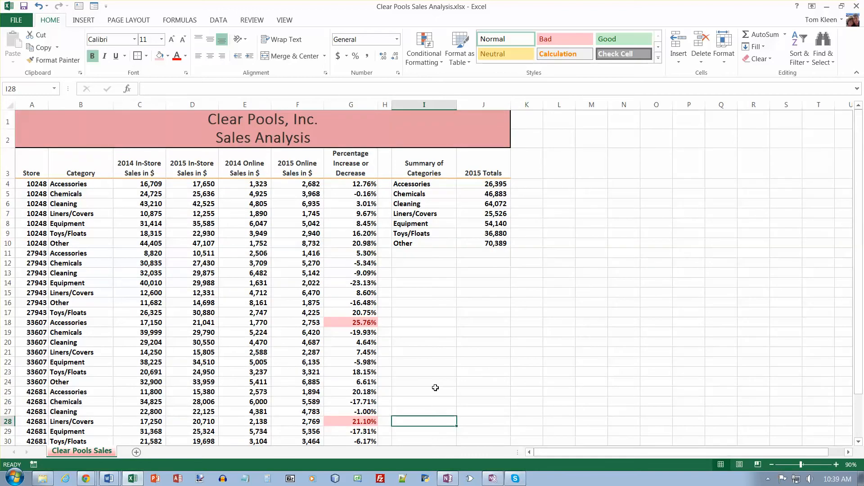
pyautogui.moveTo(860, 348); pyautogui.dragTo(861, 358)
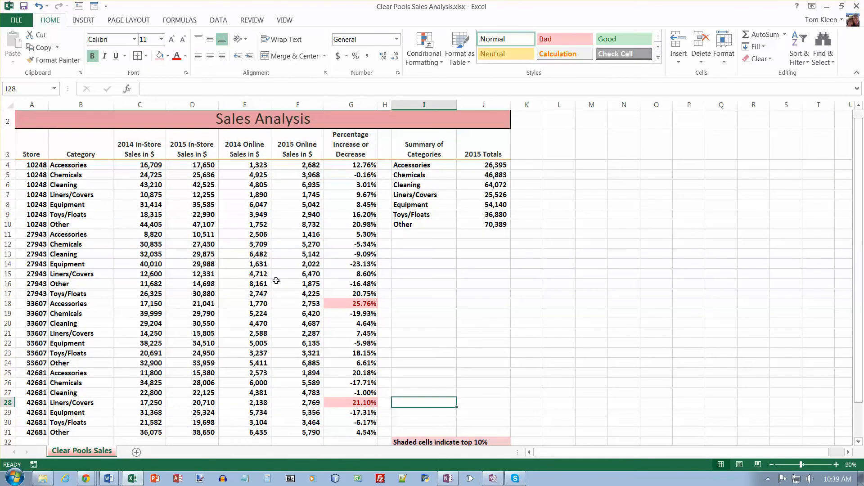
pyautogui.moveTo(148, 164); pyautogui.dragTo(310, 432)
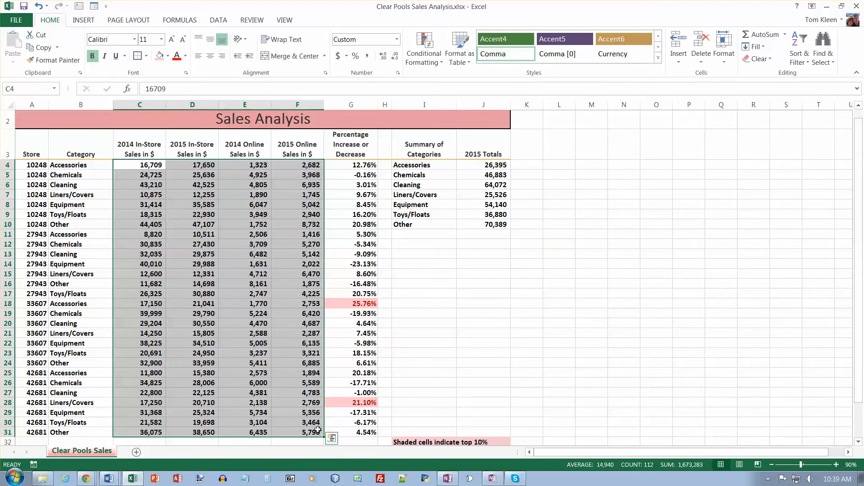
pyautogui.click(332, 438)
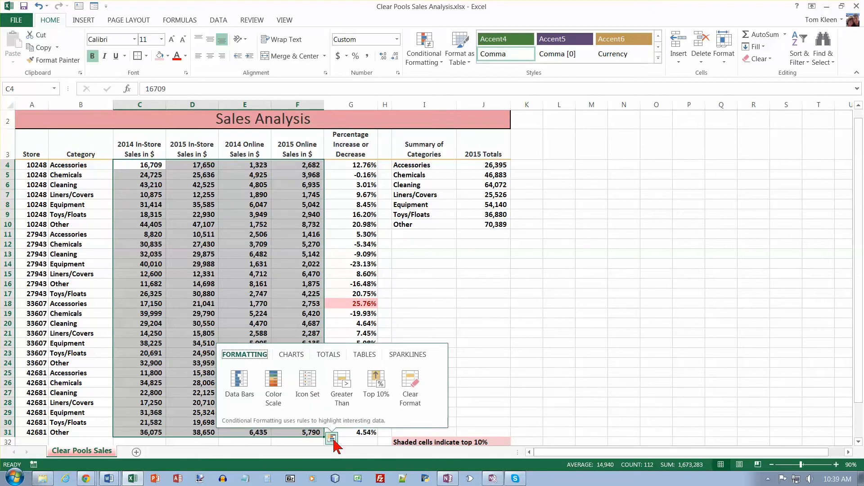
pyautogui.click(334, 355)
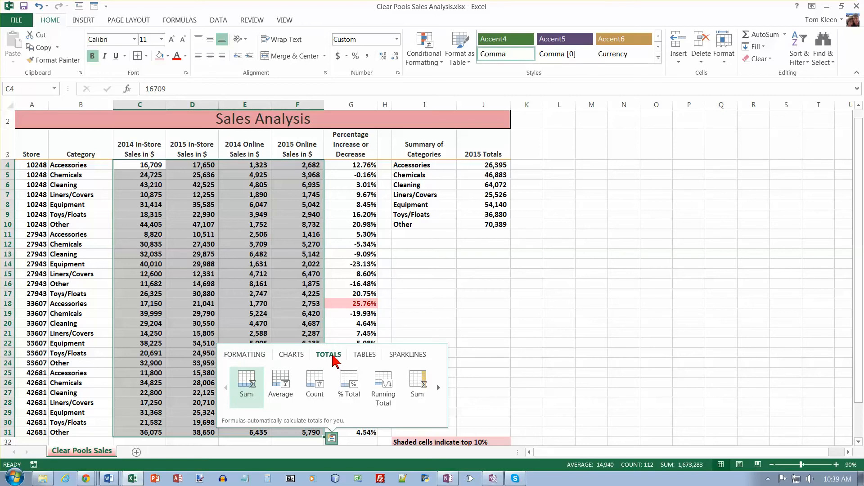
pyautogui.click(246, 380)
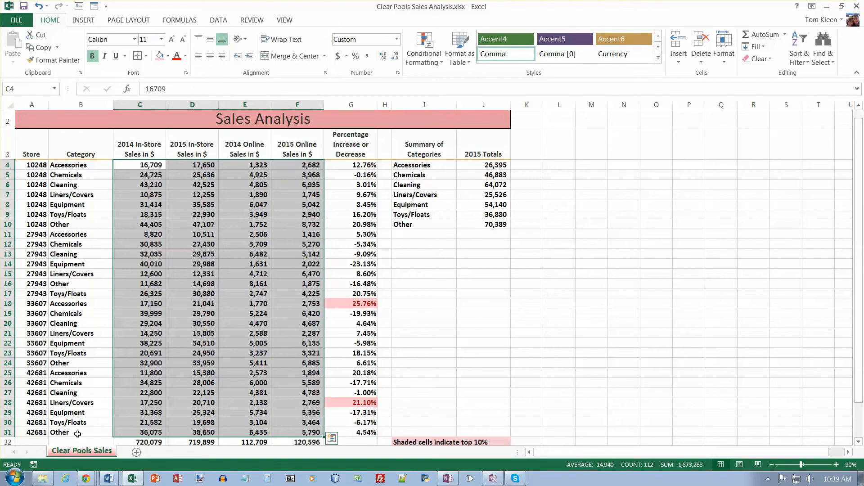
# Label the sums row by entering "Totals" in cell A32.
pyautogui.click(41, 442)
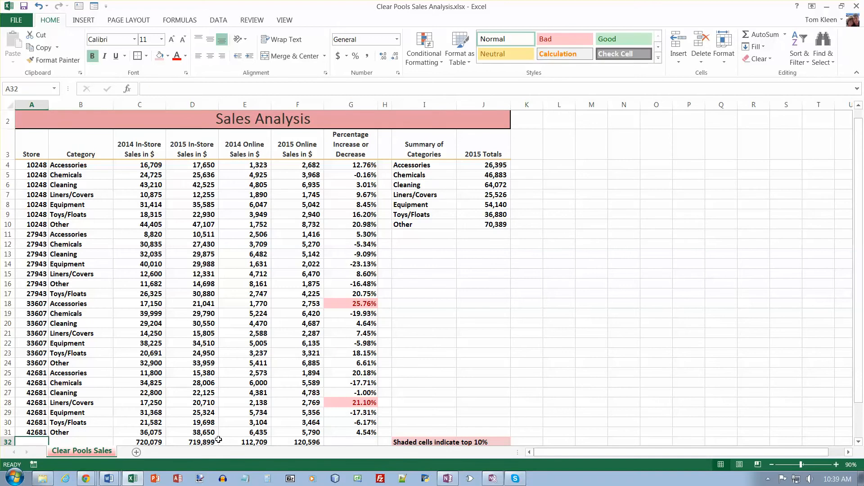
pyautogui.write('Totals')
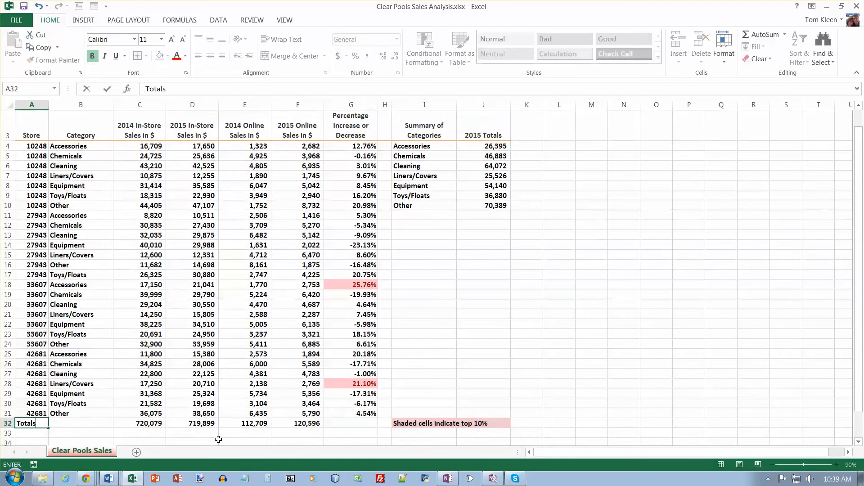
pyautogui.press('Return')
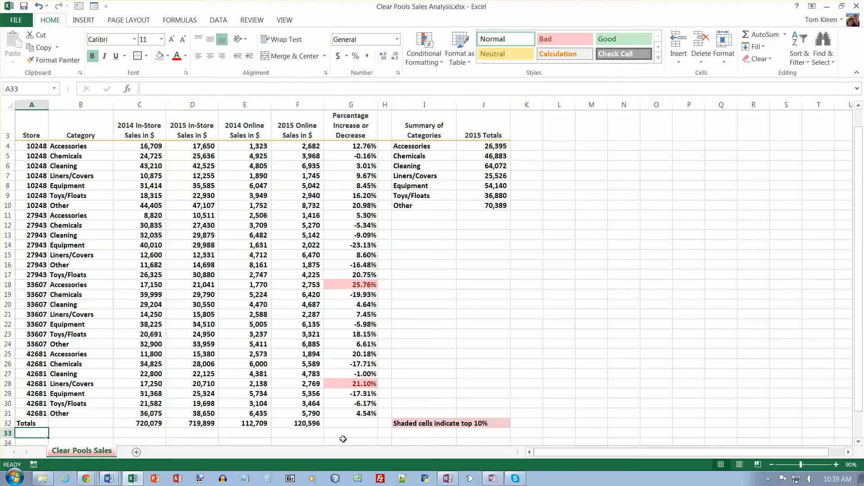
# Copy the percentage change formula from G31 down to G32 for the totals row.
pyautogui.click(364, 415)
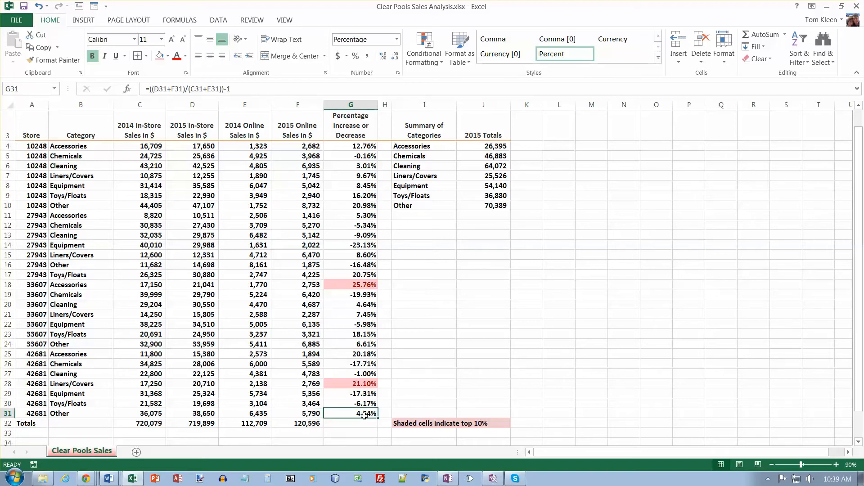
pyautogui.moveTo(377, 419); pyautogui.dragTo(377, 426)
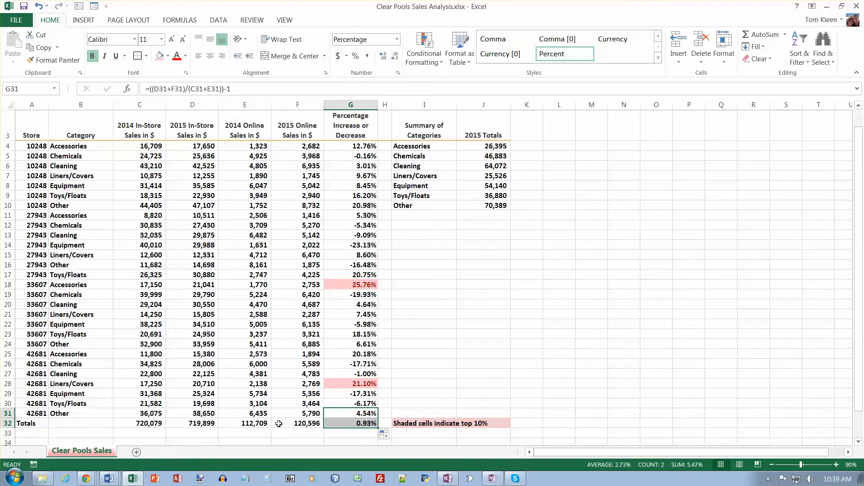
pyautogui.click(359, 426)
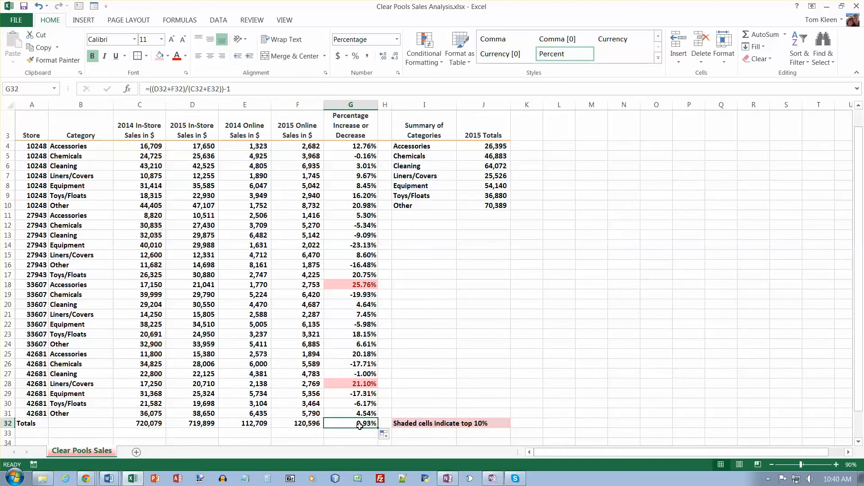
# Search the sheet from A1 for the first "Equipment" cell, matching case and entire cell contents.
pyautogui.hotkey('ctrl', 'Home')
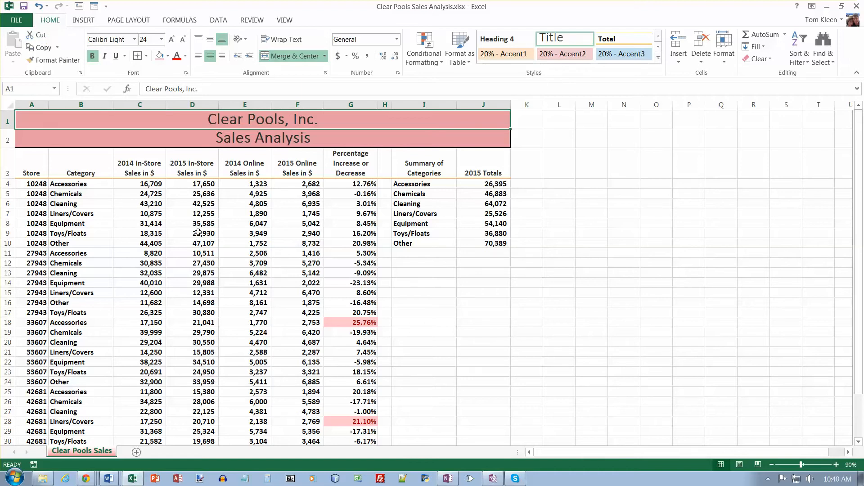
pyautogui.click(832, 65)
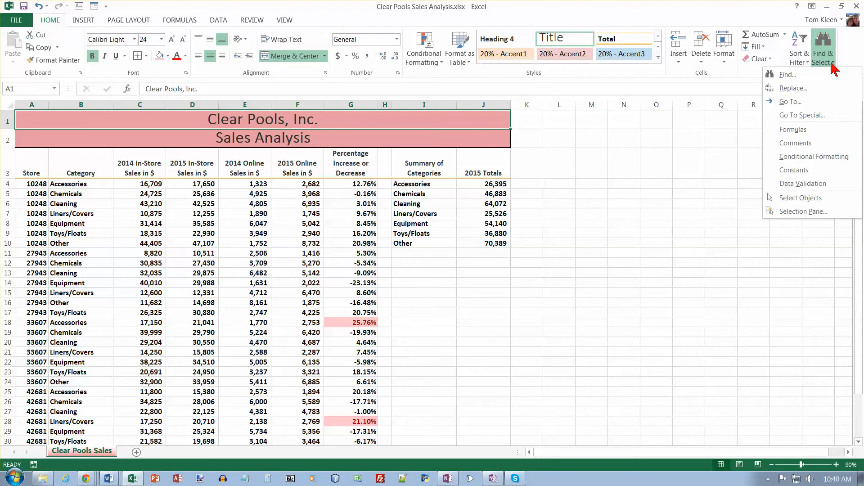
pyautogui.click(804, 75)
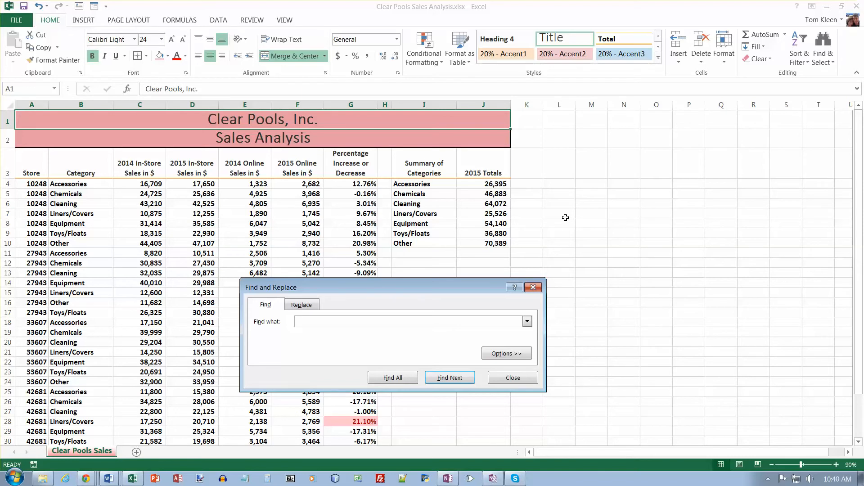
pyautogui.click(512, 355)
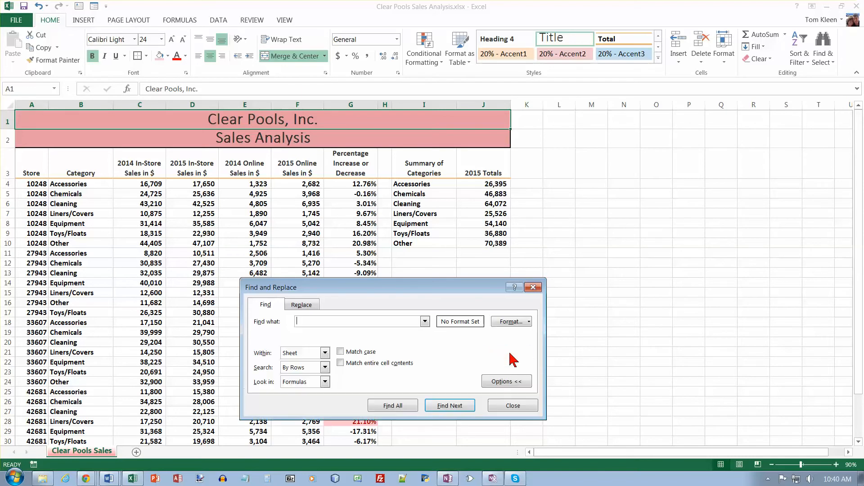
pyautogui.moveTo(478, 292); pyautogui.dragTo(559, 195)
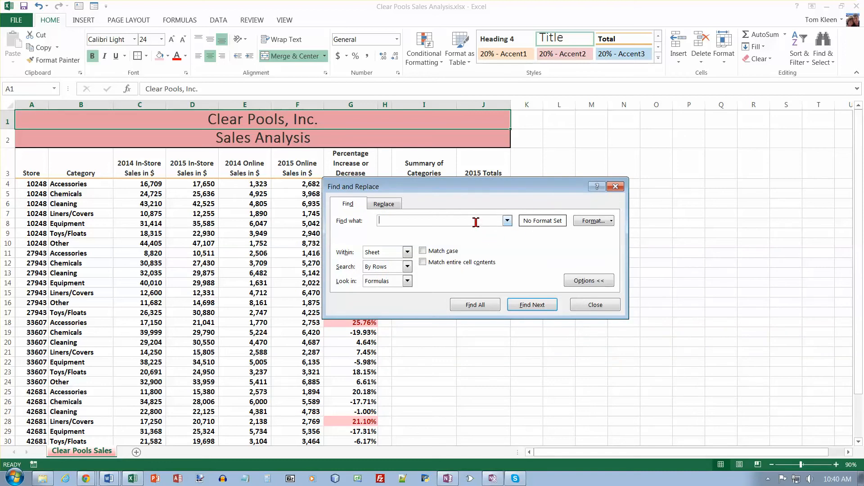
pyautogui.write('Equipment')
pyautogui.click(423, 251)
pyautogui.click(422, 262)
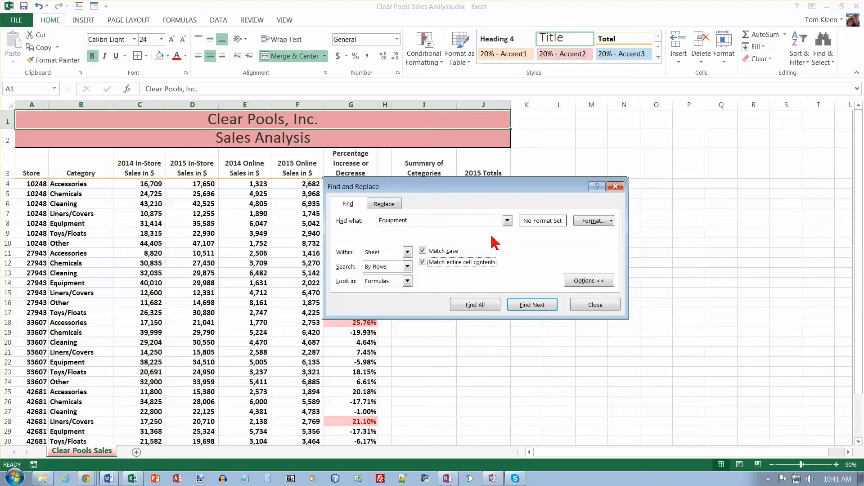
pyautogui.click(531, 306)
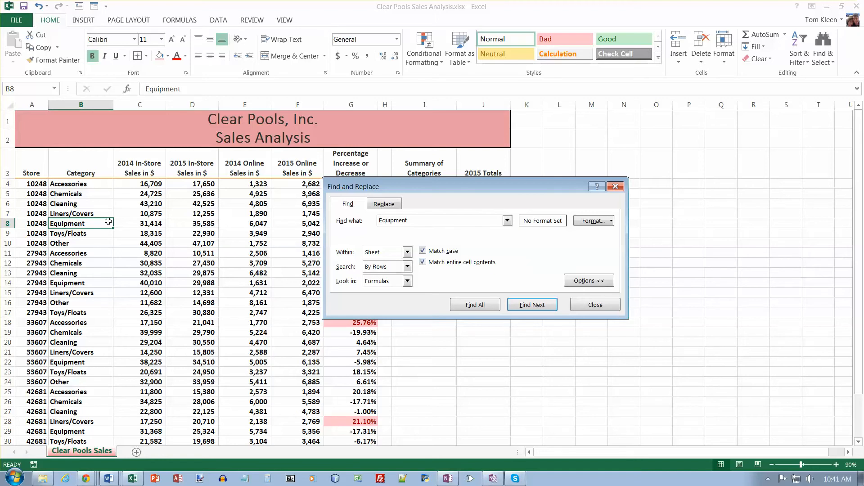
# Step through the remaining "Equipment" matches until the search returns to cell B8, and end the search.
pyautogui.click(535, 305)
pyautogui.click(535, 305)
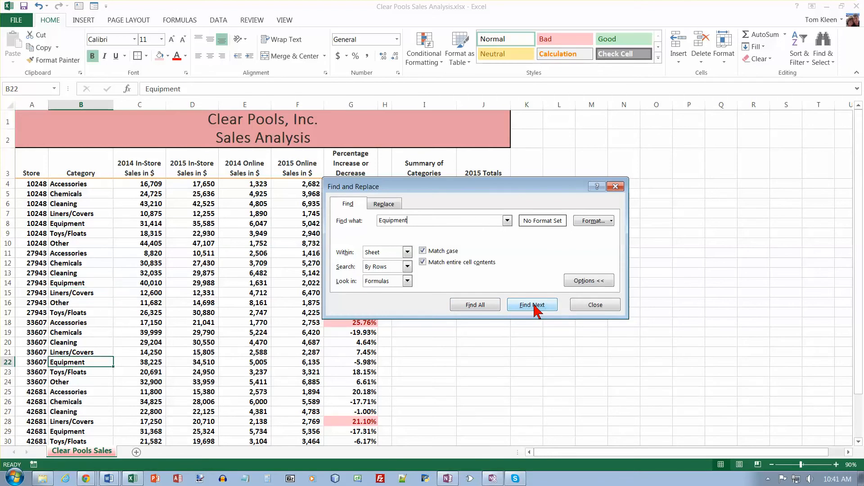
pyautogui.click(535, 305)
pyautogui.click(535, 306)
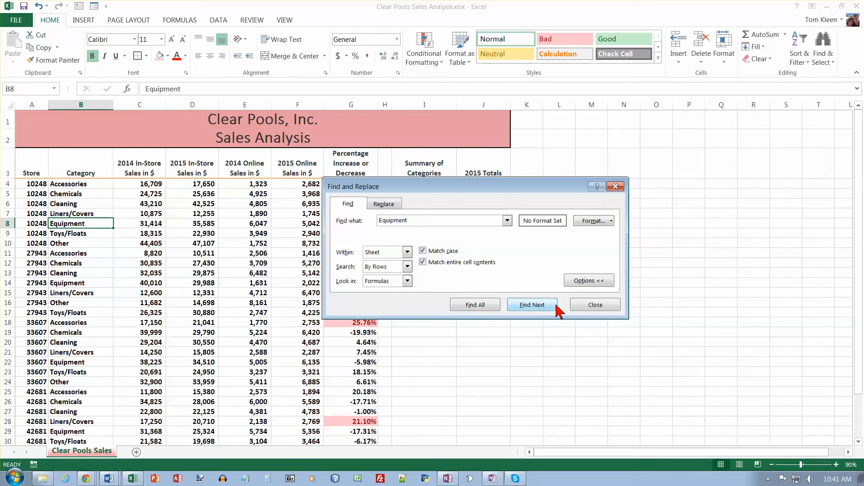
pyautogui.click(595, 305)
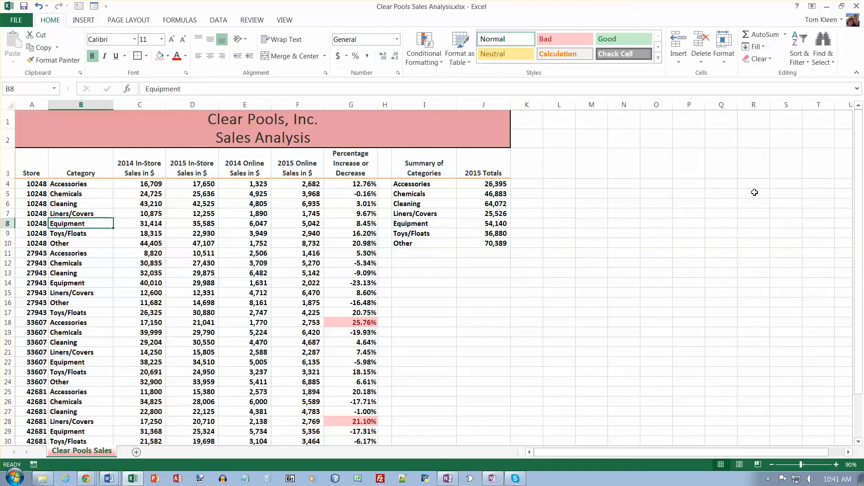
# Replace every "Cleaning" entry in the sheet with "Cleaning Supplies", matching case and entire cell contents.
pyautogui.click(832, 70)
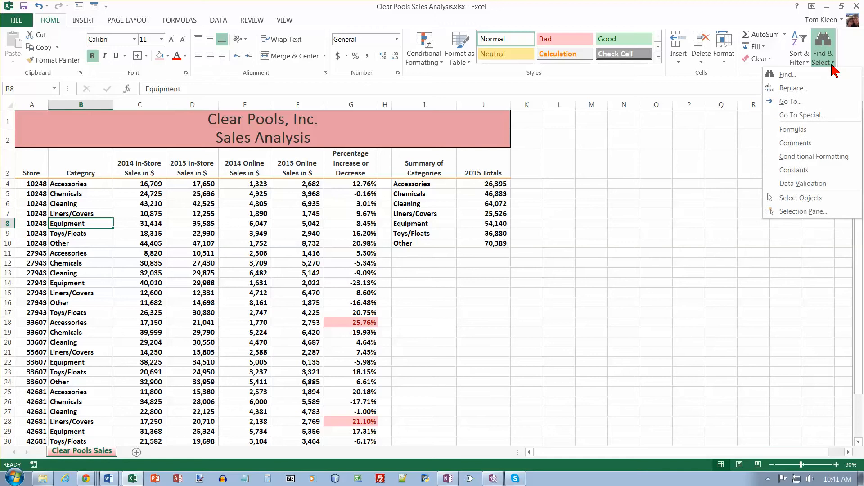
pyautogui.click(813, 87)
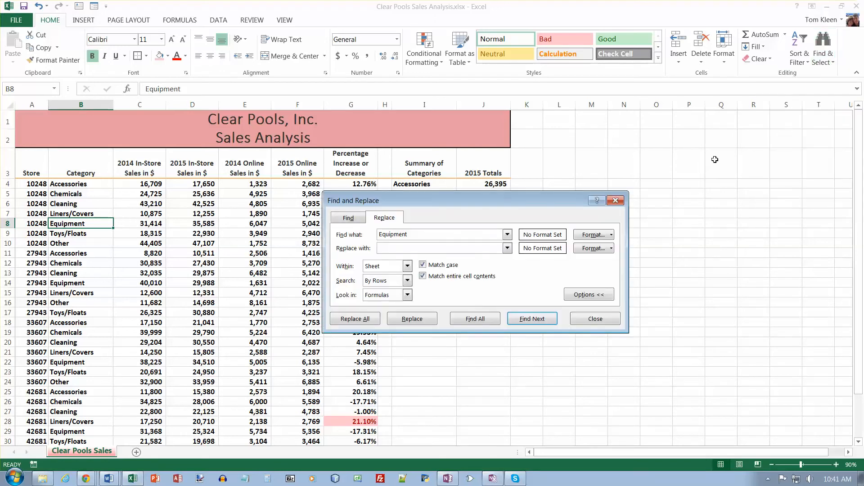
pyautogui.click(360, 222)
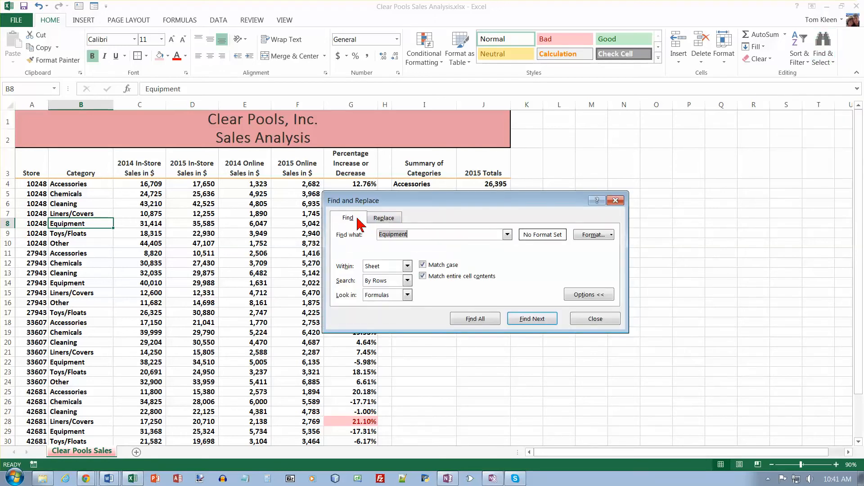
pyautogui.click(384, 224)
pyautogui.click(357, 222)
pyautogui.click(384, 220)
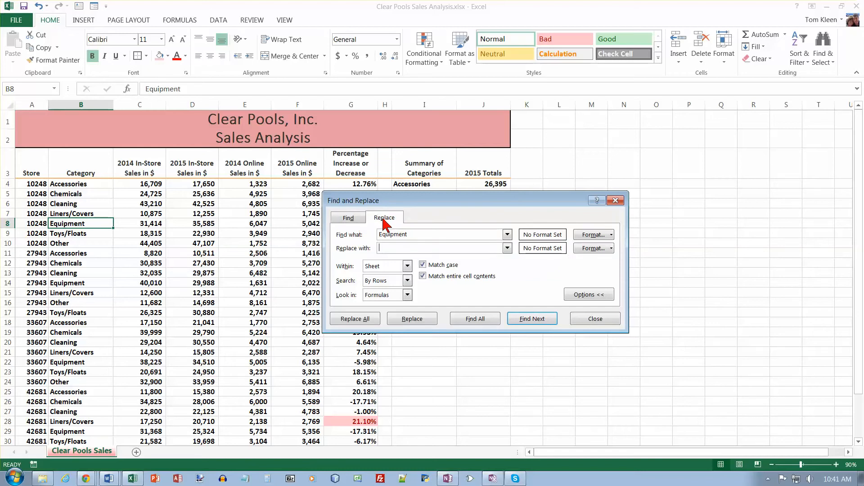
pyautogui.moveTo(421, 235); pyautogui.dragTo(367, 241)
pyautogui.write('Cleaning')
pyautogui.write('Cleaning Su')
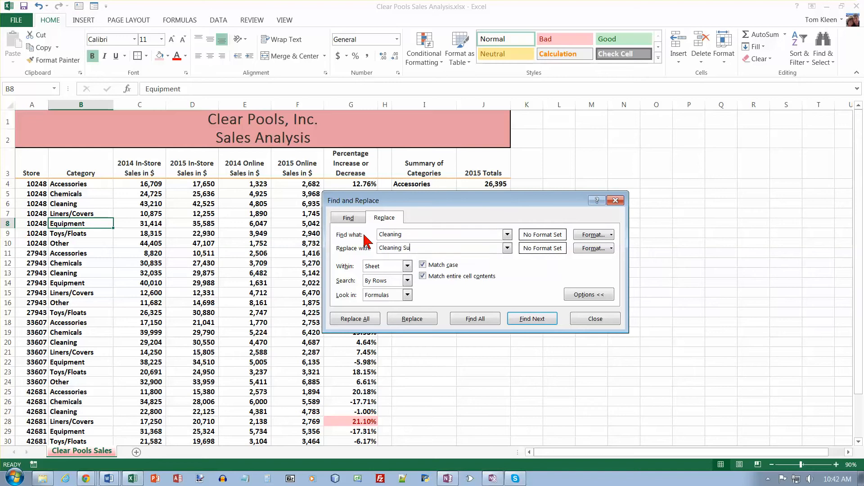
pyautogui.write('pplies')
pyautogui.click(367, 320)
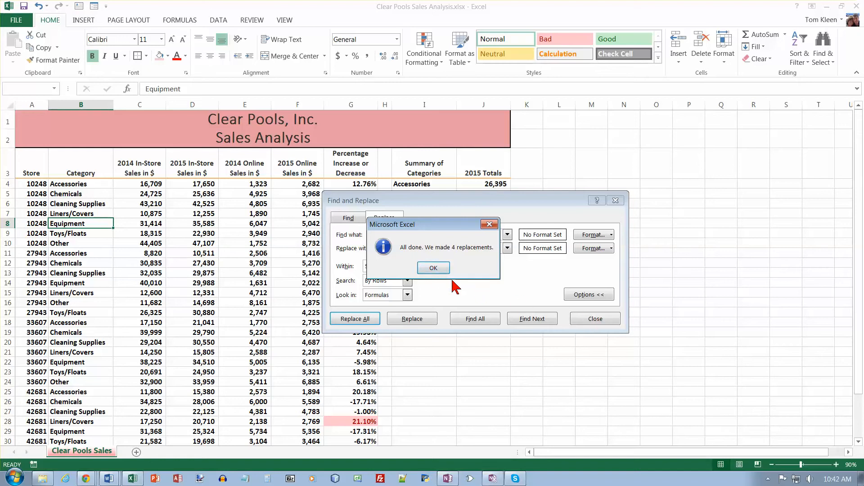
pyautogui.click(435, 269)
pyautogui.click(597, 321)
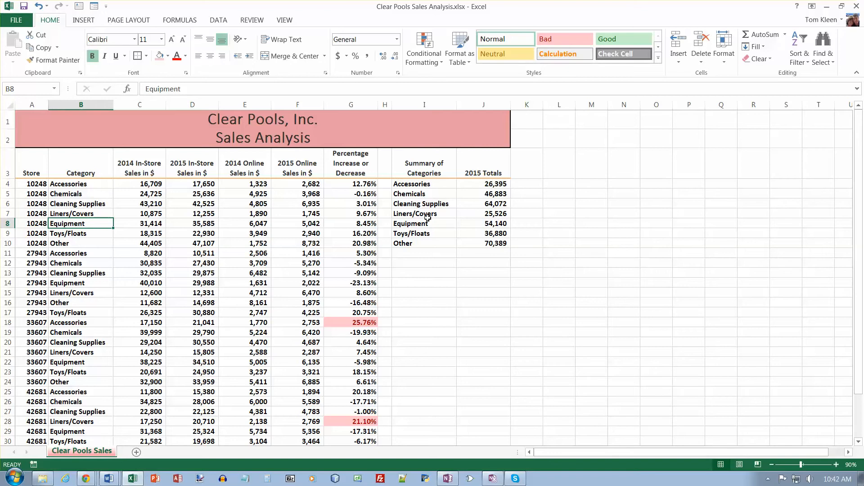
# Insert a 3-D Column chart of the category summary and 2015 totals in I4:J10, using the first layout variant.
pyautogui.click(421, 184)
pyautogui.moveTo(433, 185); pyautogui.dragTo(480, 246)
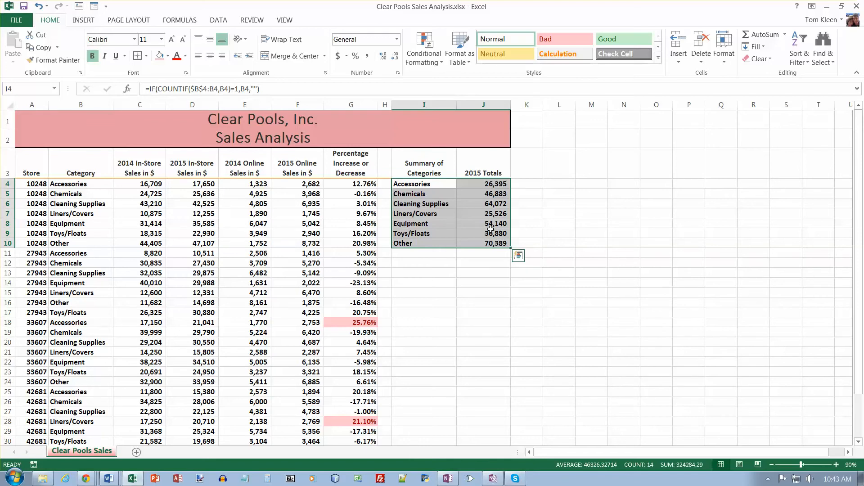
pyautogui.click(520, 256)
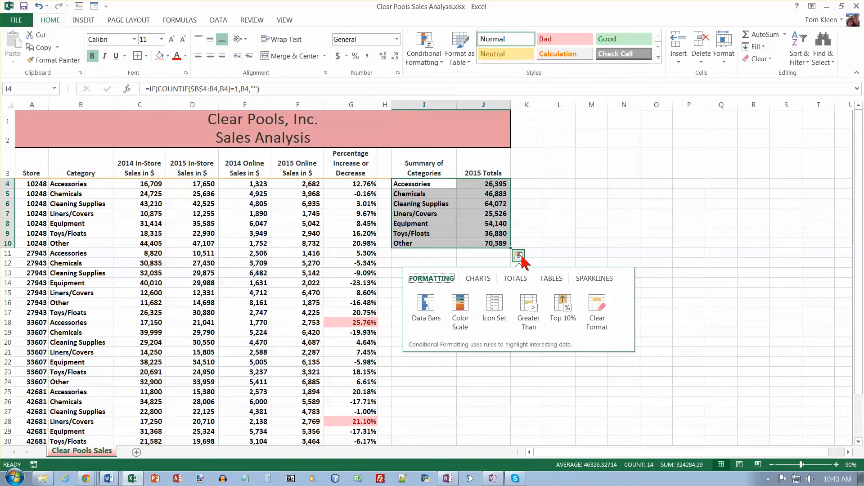
pyautogui.click(485, 282)
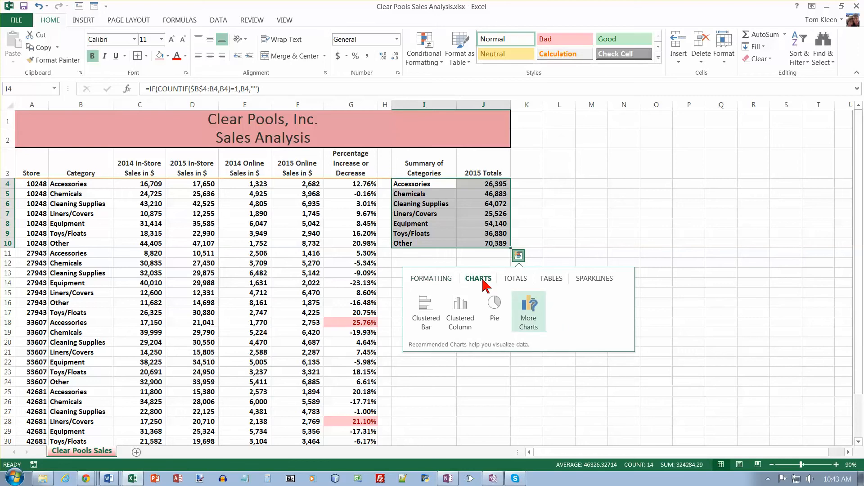
pyautogui.click(528, 310)
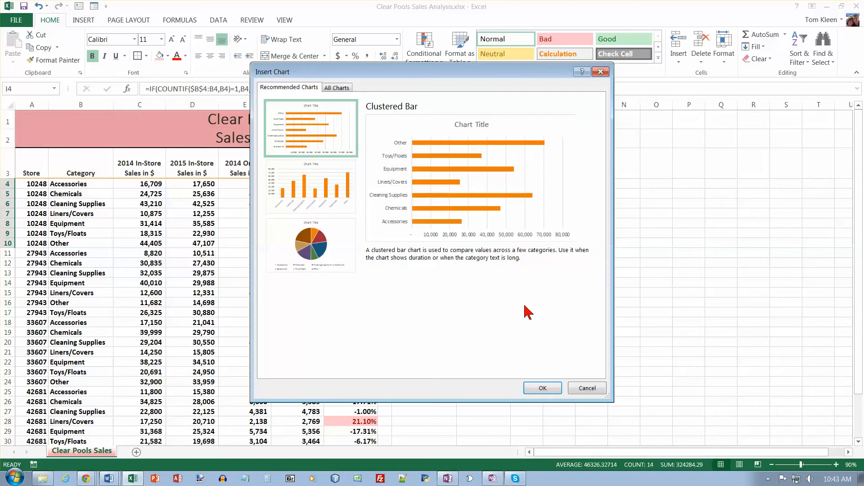
pyautogui.click(337, 88)
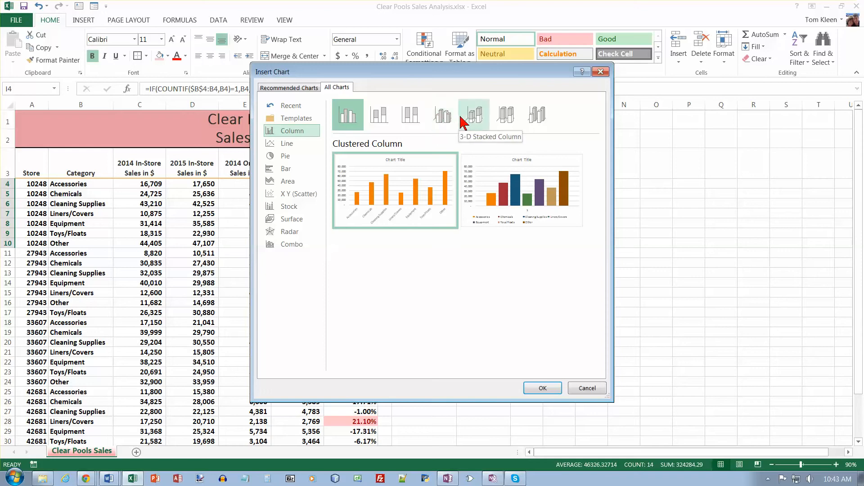
pyautogui.click(534, 121)
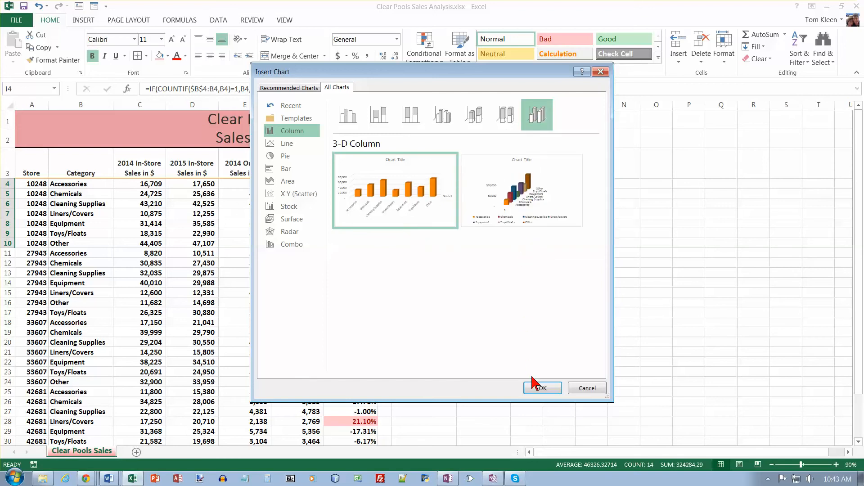
pyautogui.click(542, 388)
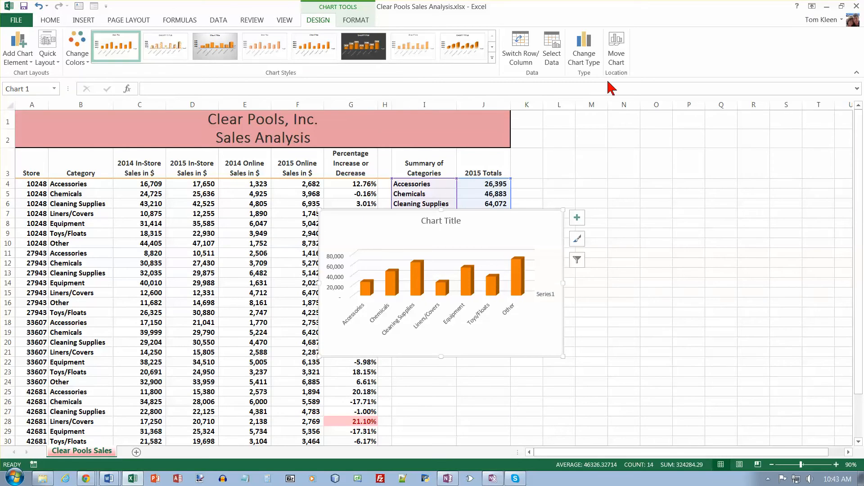
# Move the chart to a new sheet named "3-D Cone Chart".
pyautogui.click(617, 56)
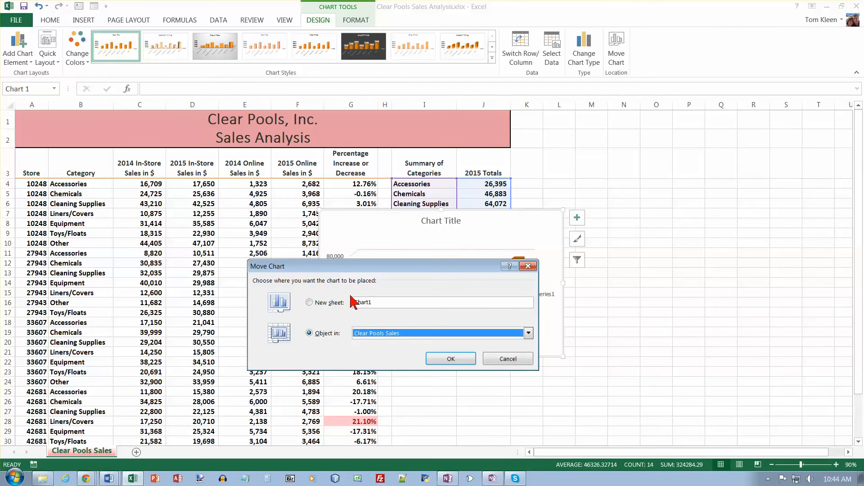
pyautogui.doubleClick(384, 303)
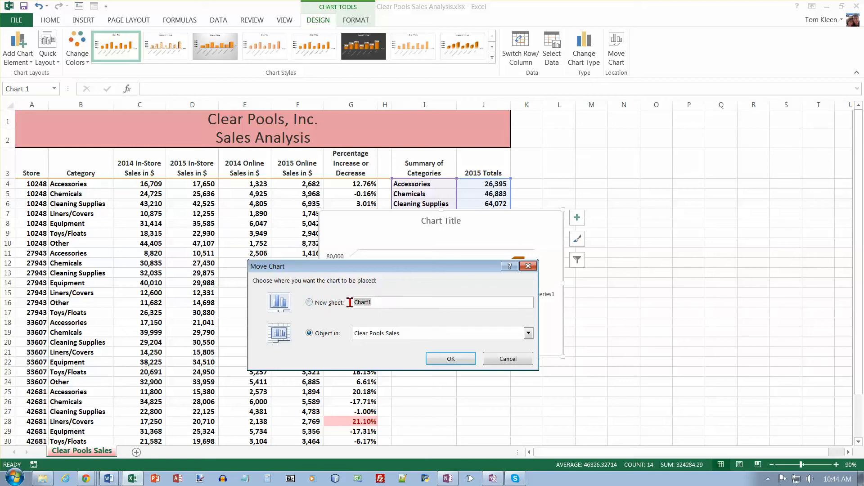
pyautogui.write('3-D Cone Chart')
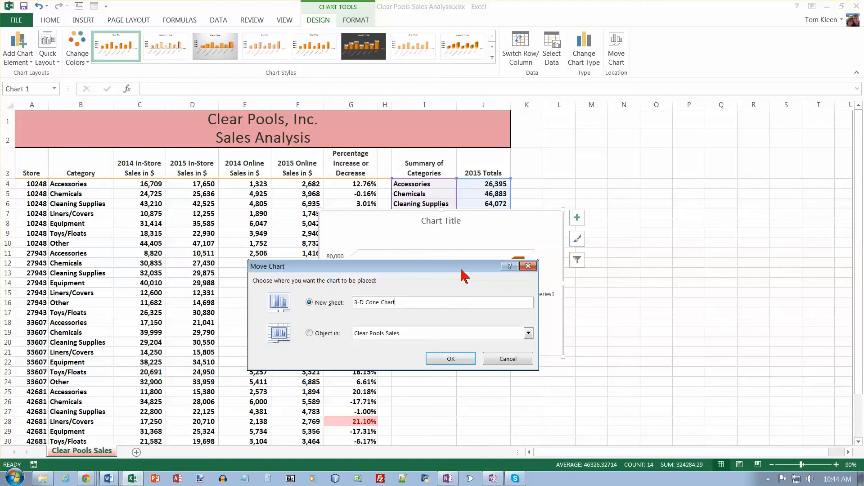
pyautogui.click(451, 359)
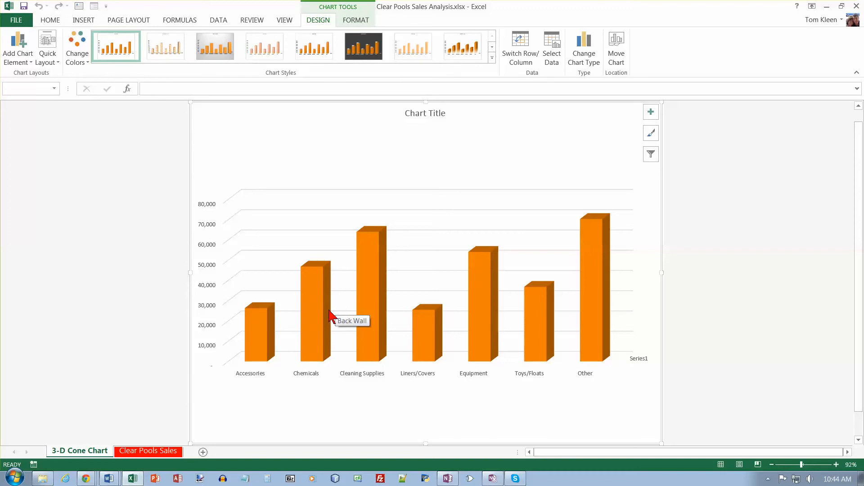
# Color the 3-D Cone Chart sheet tab with the standard color Blue.
pyautogui.rightClick(100, 455)
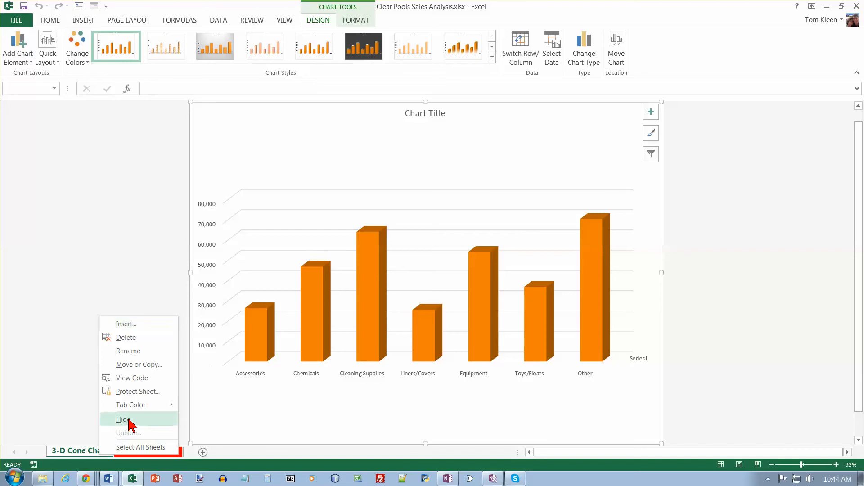
pyautogui.moveTo(149, 408)
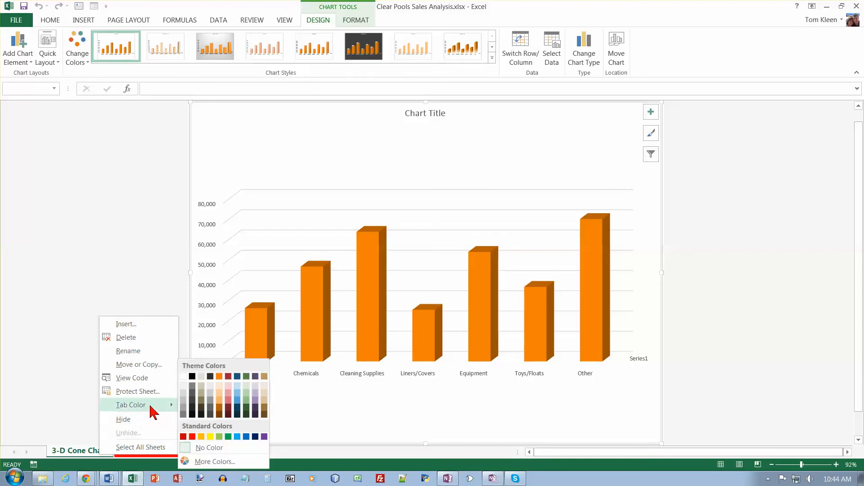
pyautogui.click(246, 437)
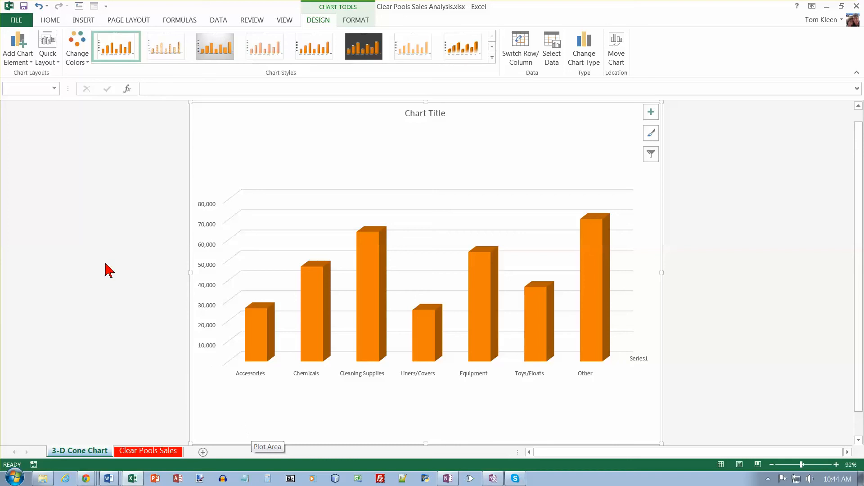
# Change the chart colors to the monochromatic blue palette, Color 7.
pyautogui.click(89, 66)
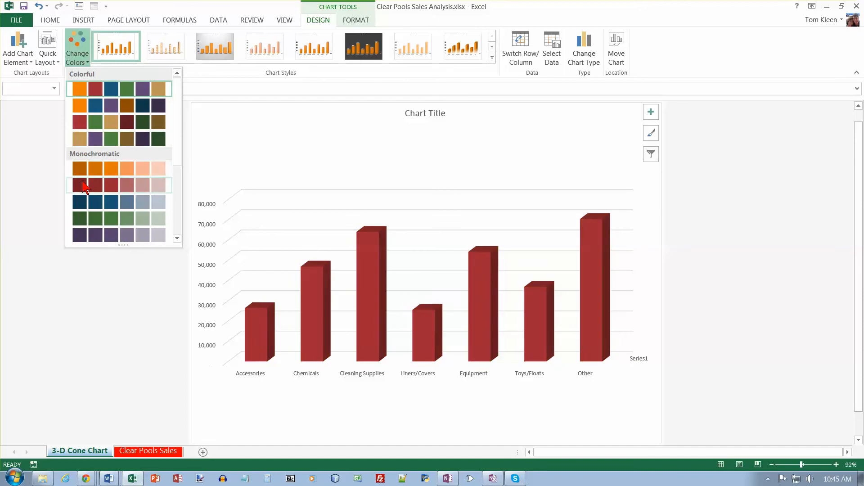
pyautogui.click(176, 238)
pyautogui.click(176, 239)
pyautogui.click(177, 239)
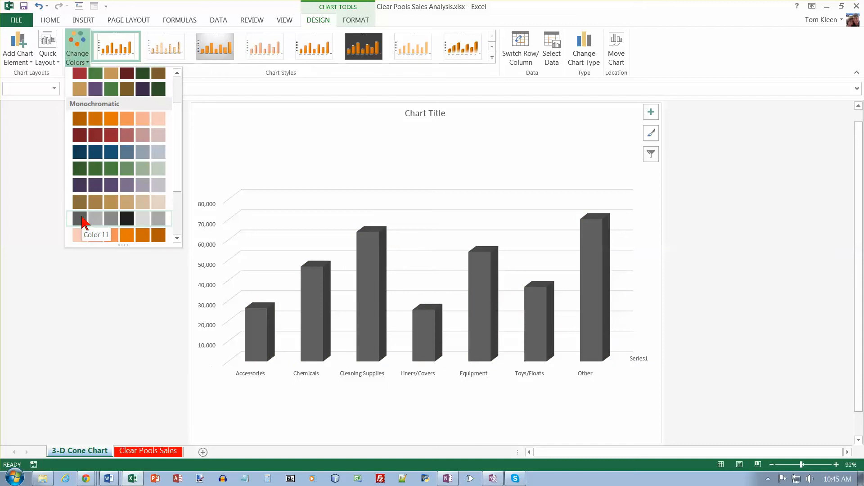
pyautogui.click(79, 154)
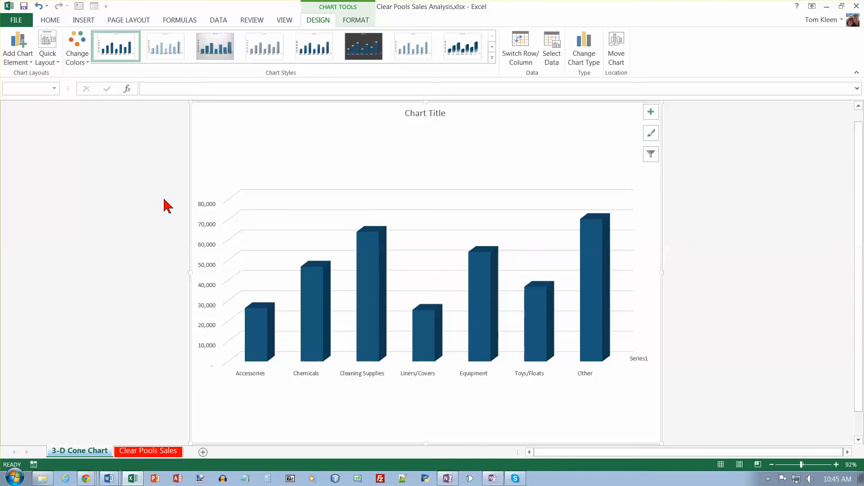
# Format the data series with the Full Cone column shape and close the series formatting options.
pyautogui.rightClick(370, 247)
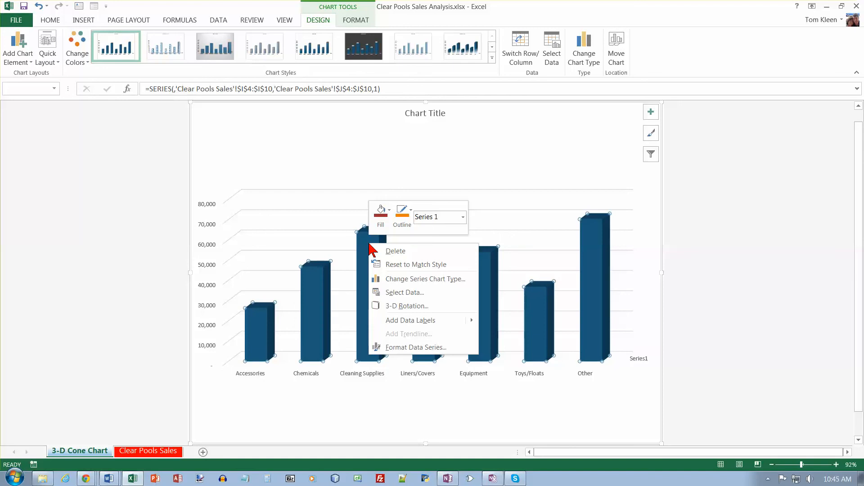
pyautogui.click(398, 347)
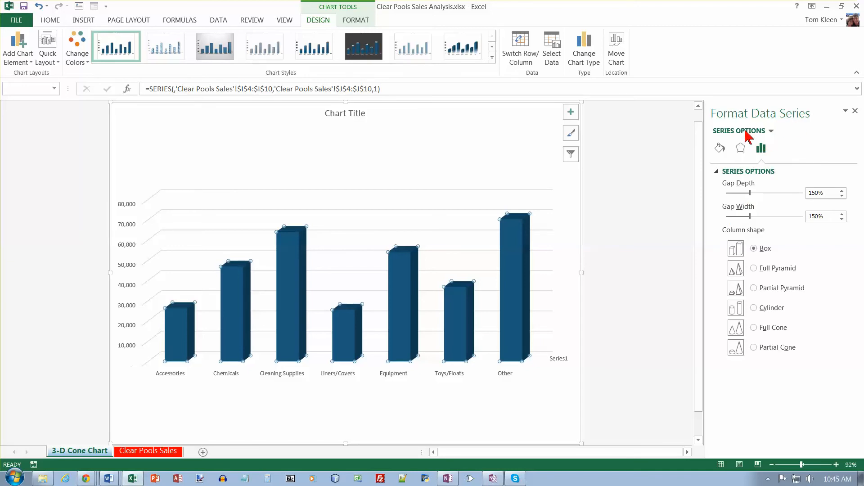
pyautogui.press('F2')
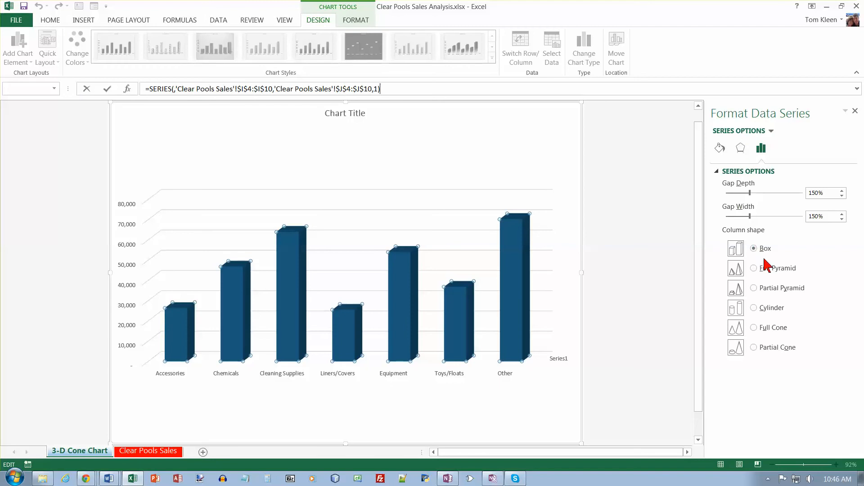
pyautogui.click(752, 327)
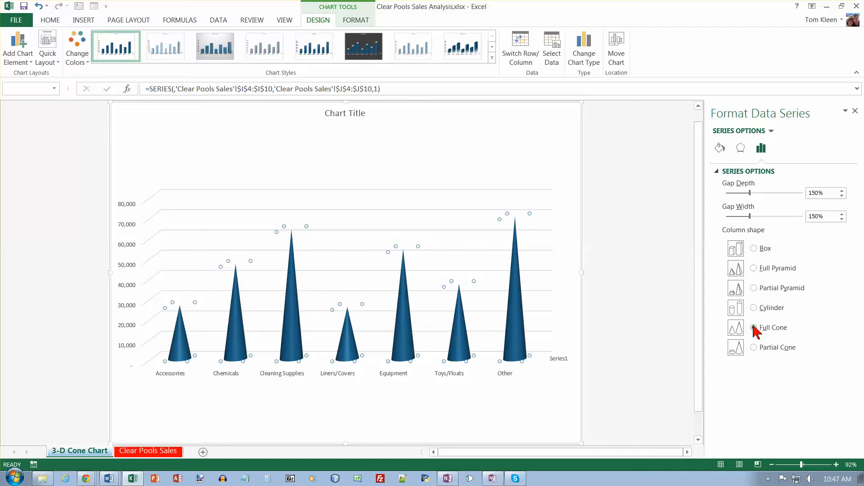
pyautogui.click(855, 111)
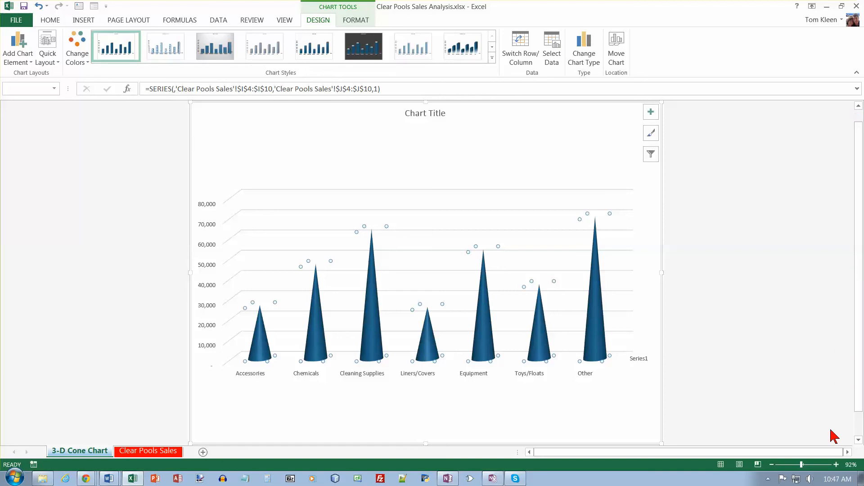
# Add axis titles to the cone chart.
pyautogui.click(836, 465)
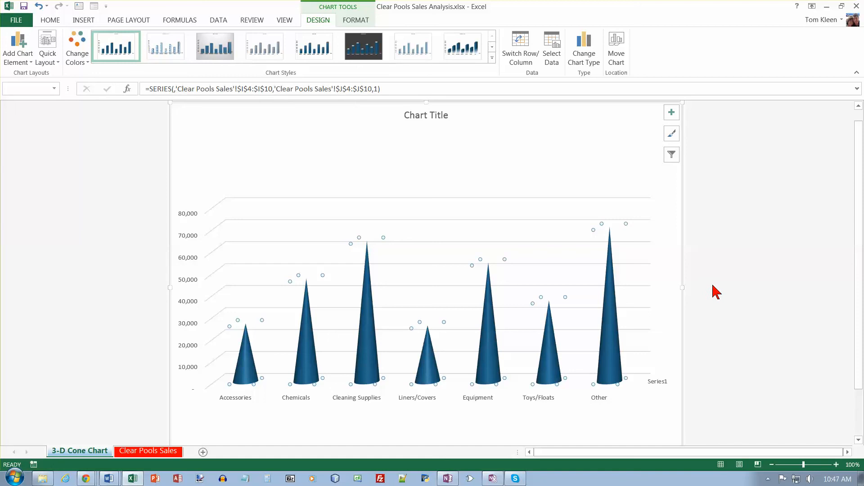
pyautogui.click(672, 114)
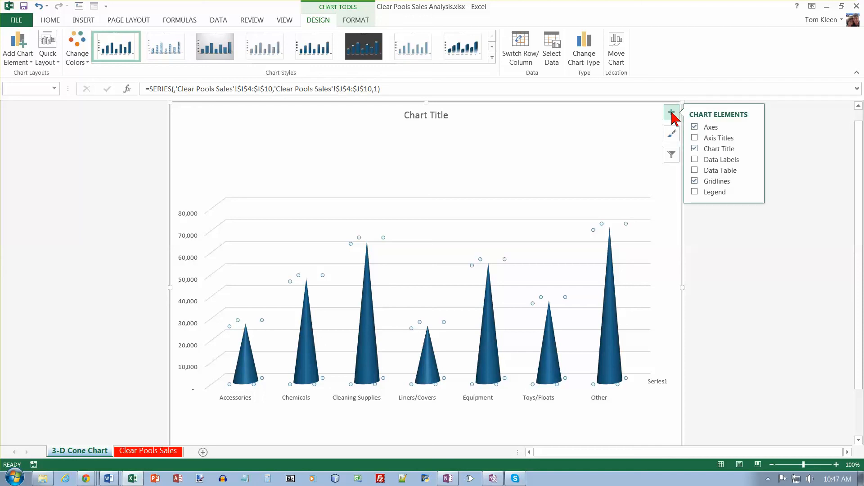
pyautogui.click(694, 138)
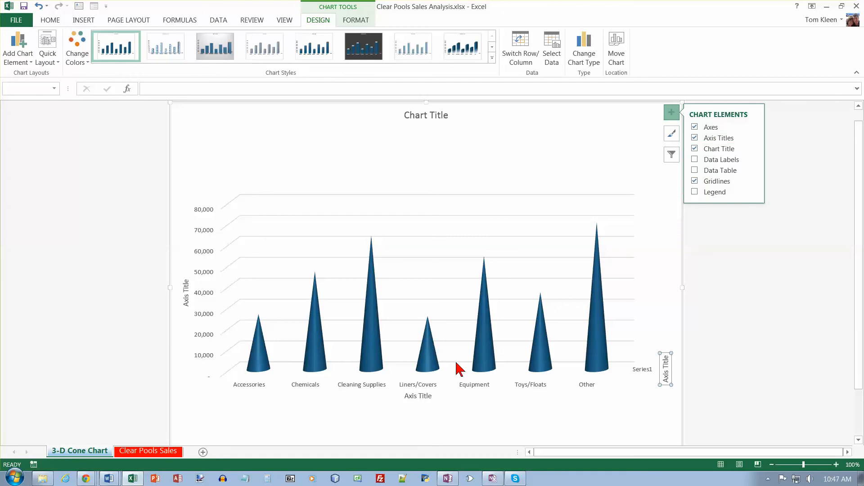
# Title the cone chart's horizontal axis "Categories" and its vertical axis "Dollars".
pyautogui.click(418, 401)
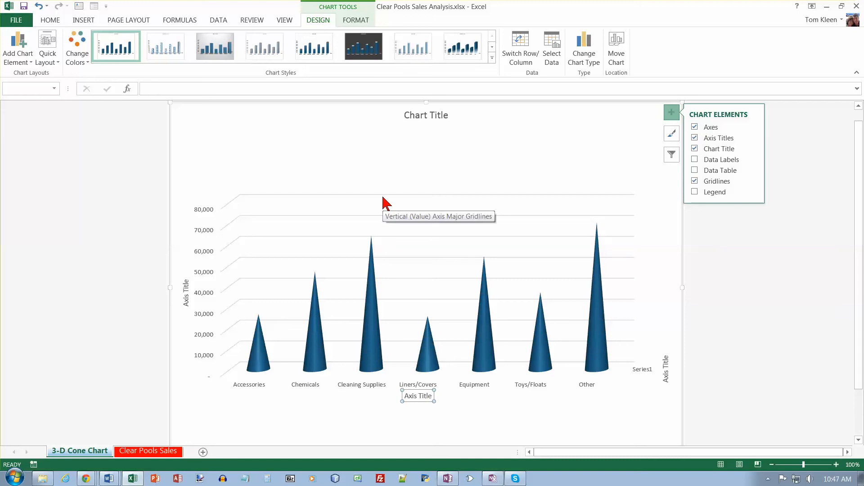
pyautogui.write('Categories')
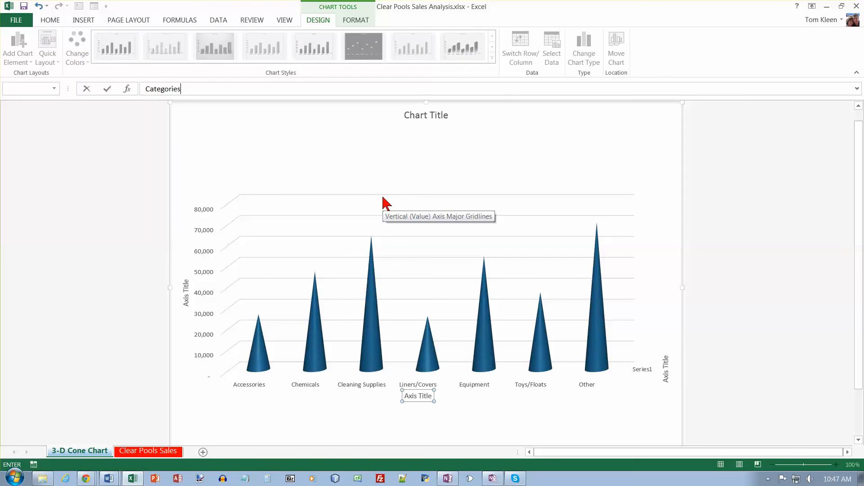
pyautogui.press('Return')
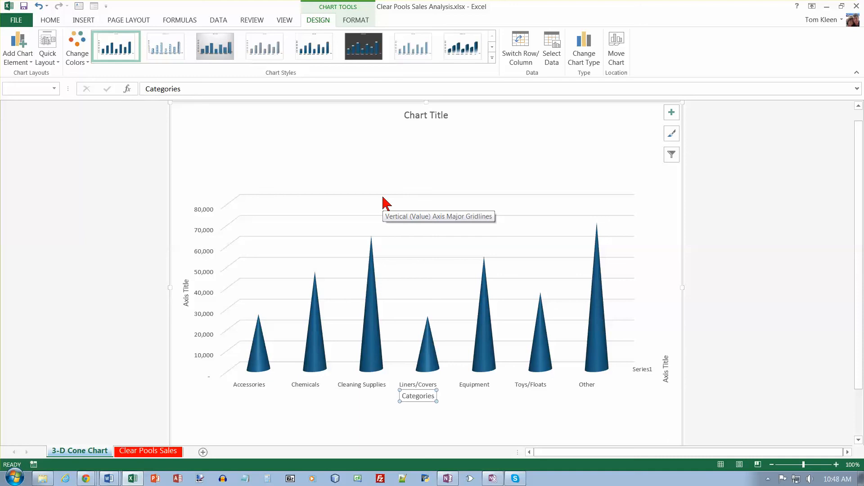
pyautogui.click(185, 288)
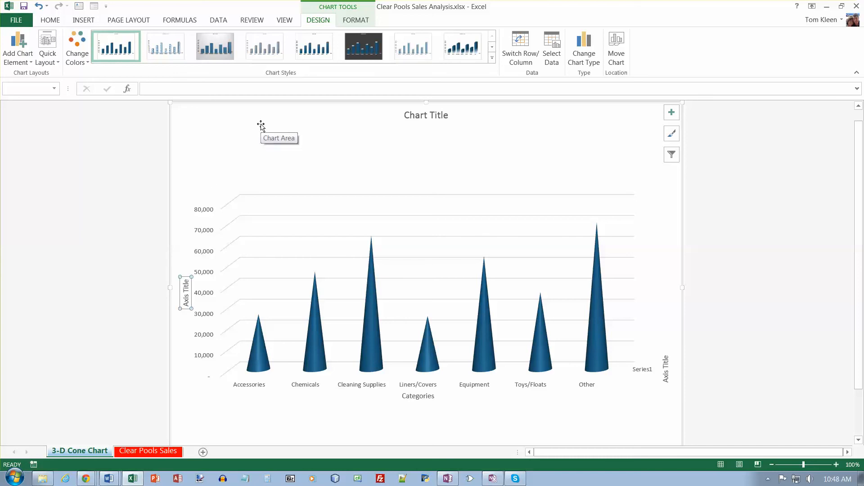
pyautogui.write('Dollars')
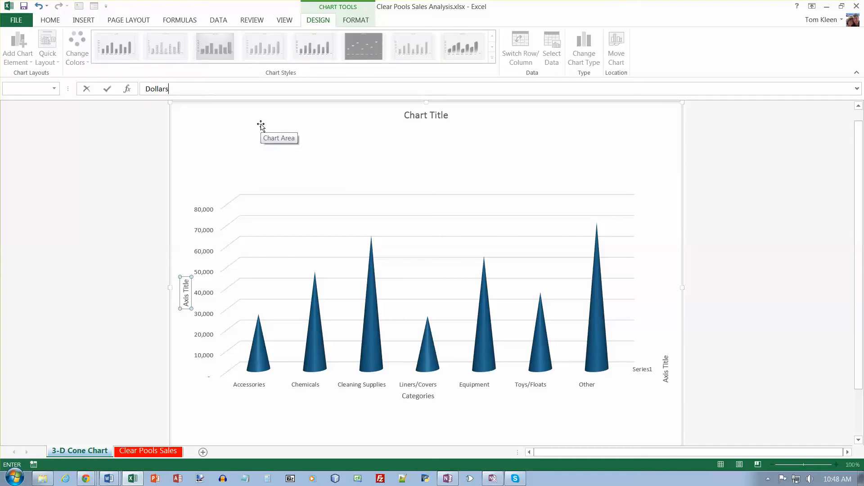
pyautogui.press('Return')
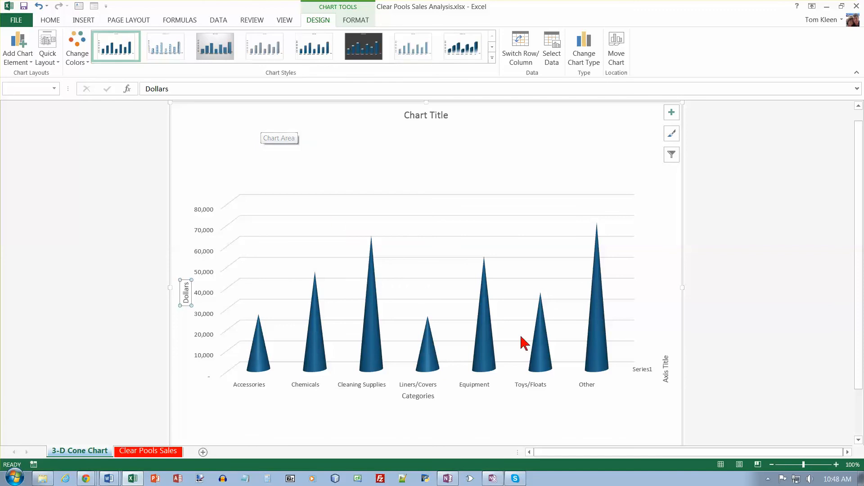
# Delete the depth axis title and the Series1 depth axis label from the chart.
pyautogui.click(667, 376)
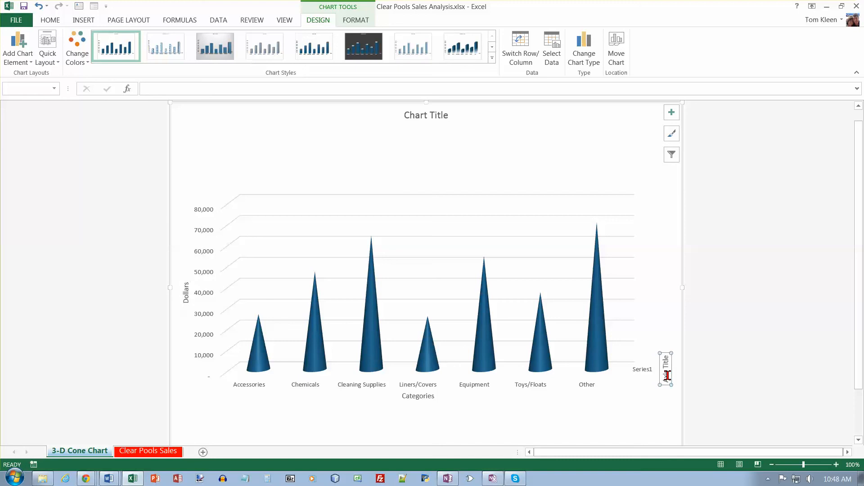
pyautogui.press('Delete')
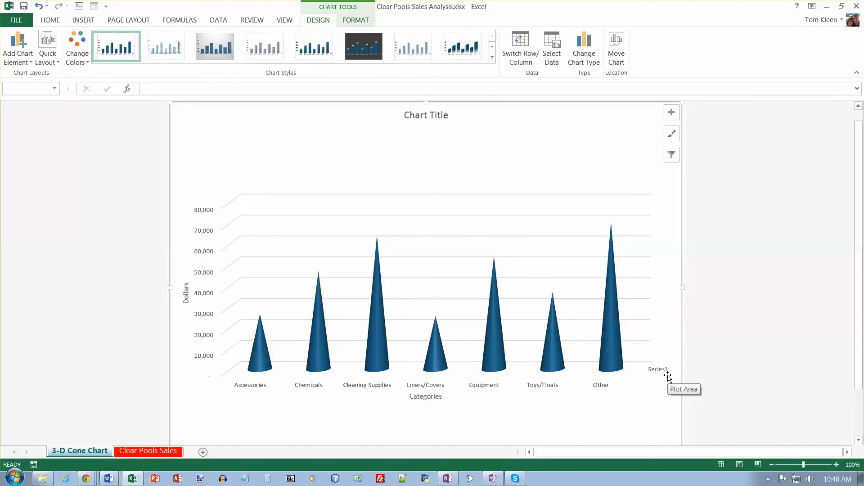
pyautogui.click(662, 371)
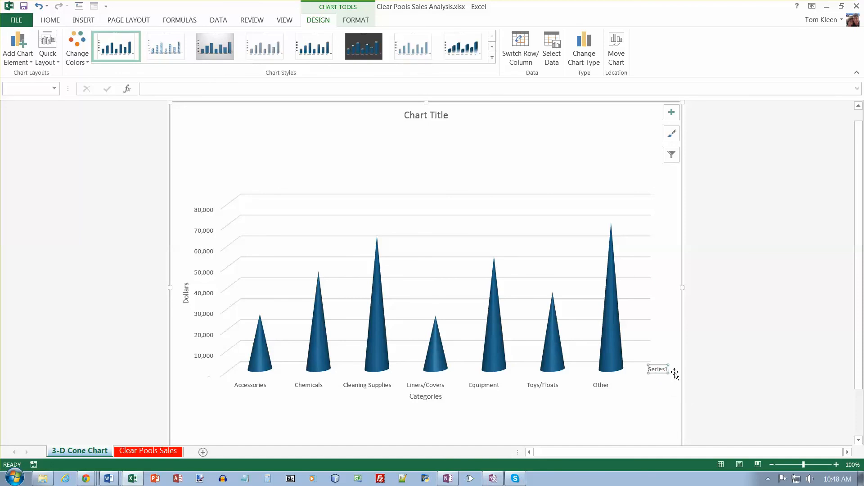
pyautogui.press('Delete')
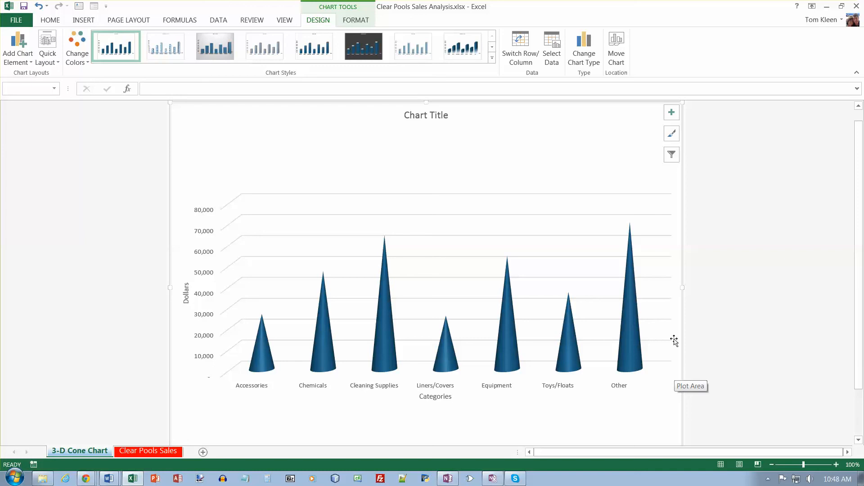
# Delete the placeholder chart title above the cone chart.
pyautogui.click(445, 118)
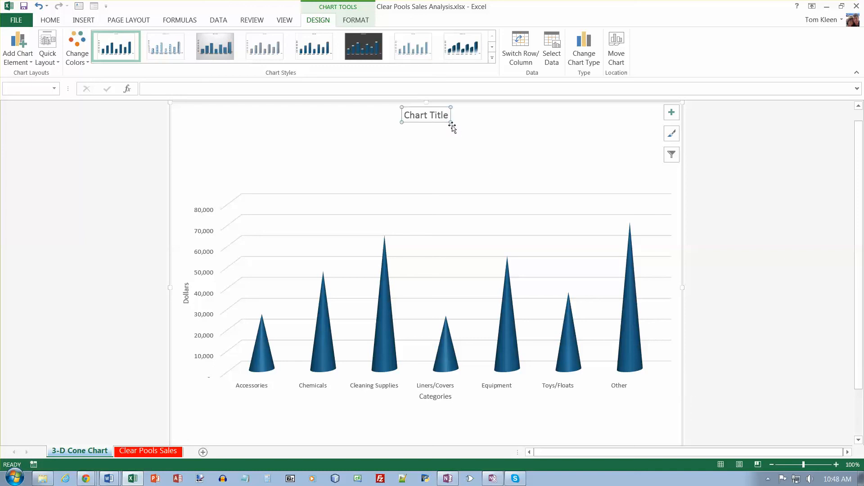
pyautogui.click(445, 116)
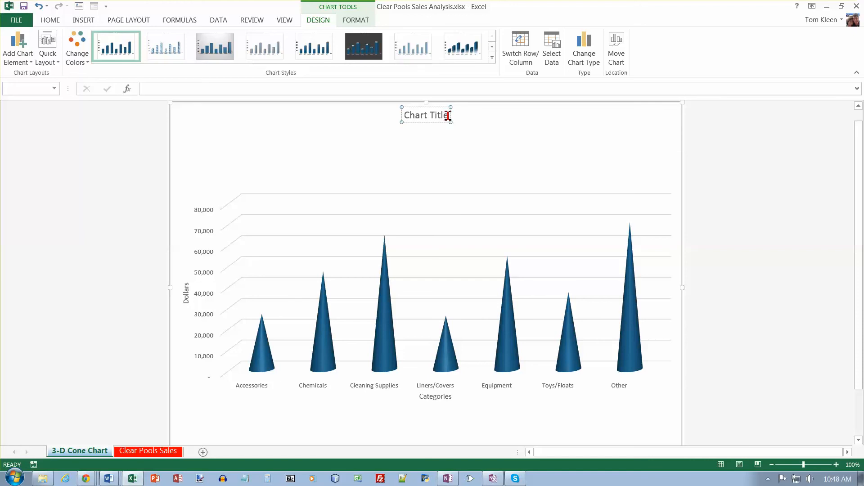
pyautogui.click(440, 138)
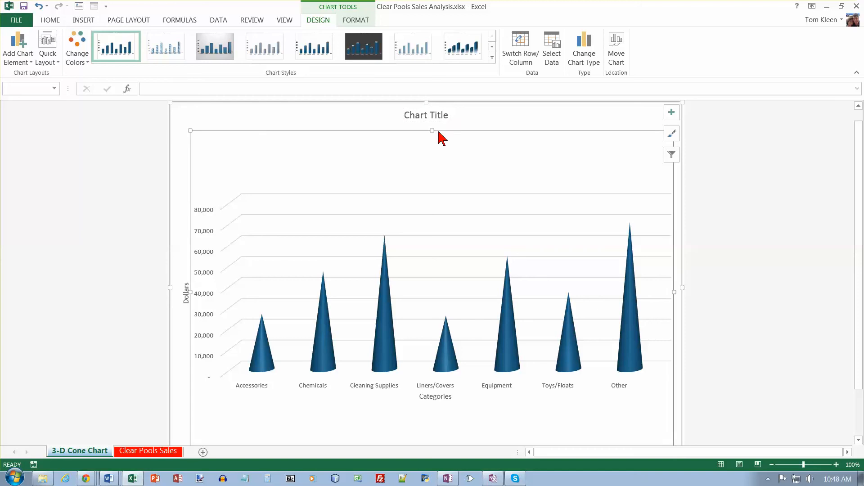
pyautogui.click(444, 116)
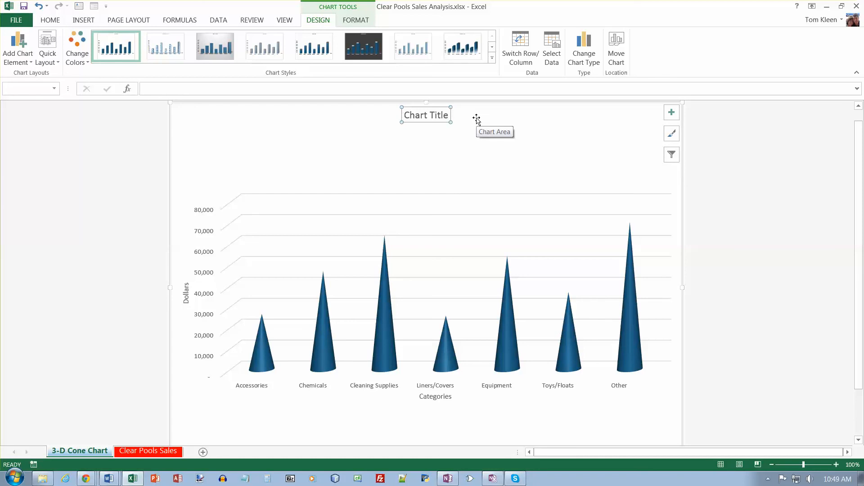
pyautogui.press('Delete')
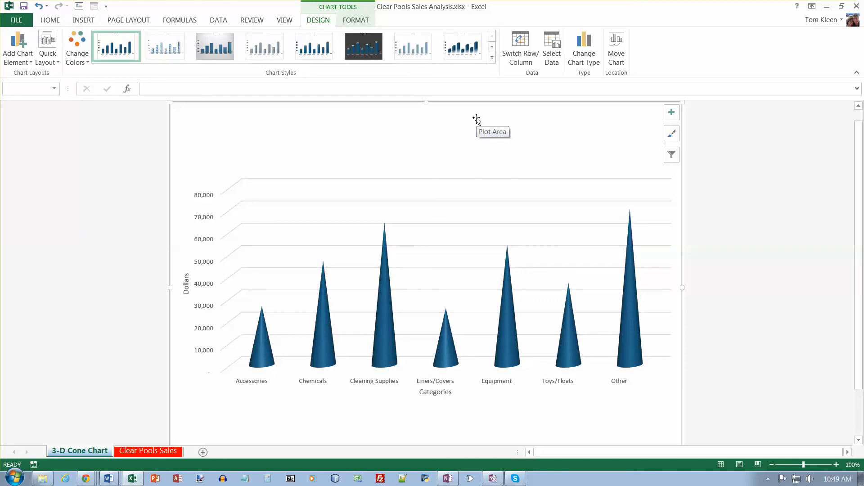
# Apply the Style 3 chart style to the cone chart.
pyautogui.click(492, 58)
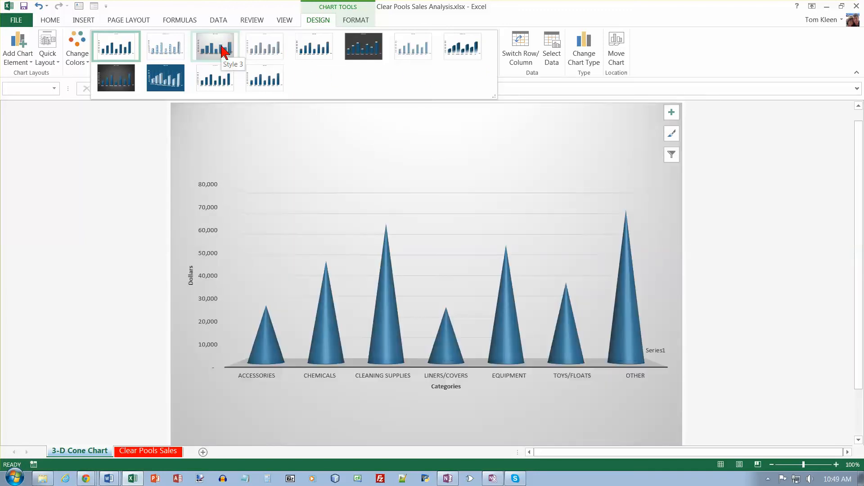
pyautogui.click(221, 51)
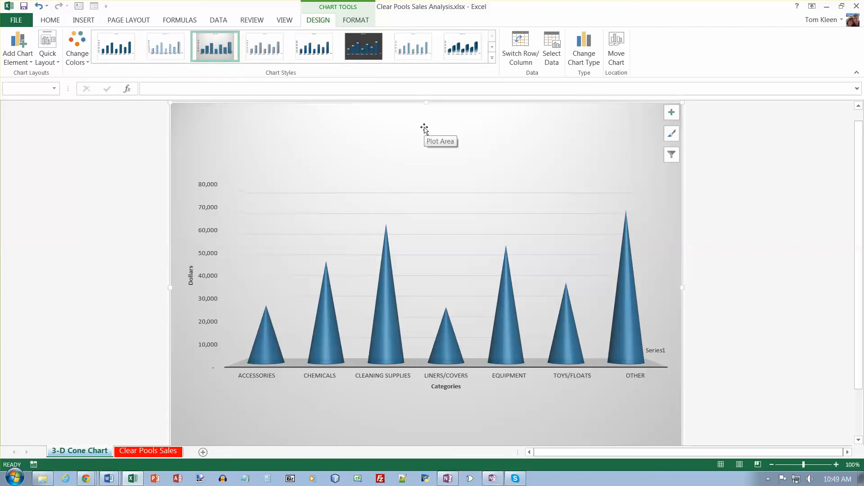
pyautogui.click(511, 138)
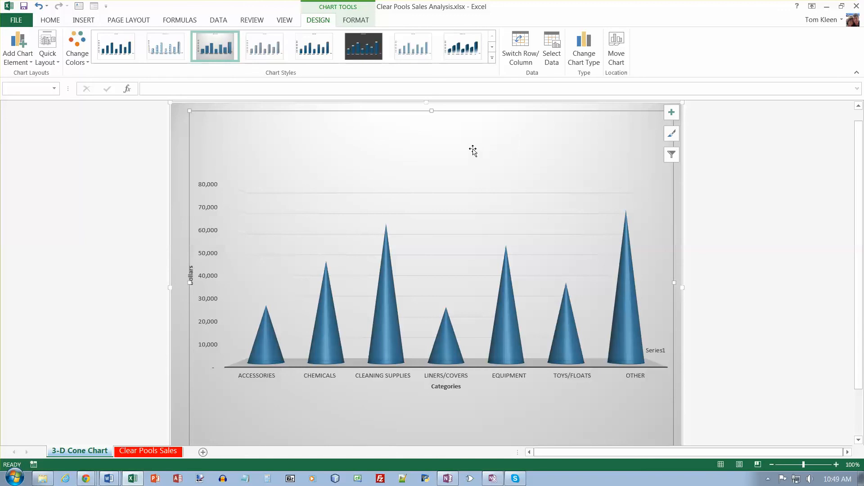
# Insert WordArt in the Gradient Fill - Dark Purple, Accent 1, Reflection style on the chart, reading "2015 Sales Analysis".
pyautogui.click(88, 20)
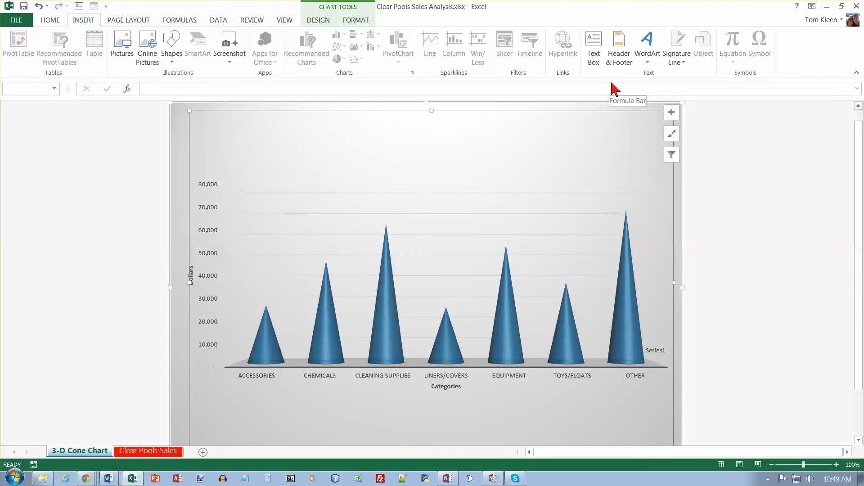
pyautogui.click(648, 65)
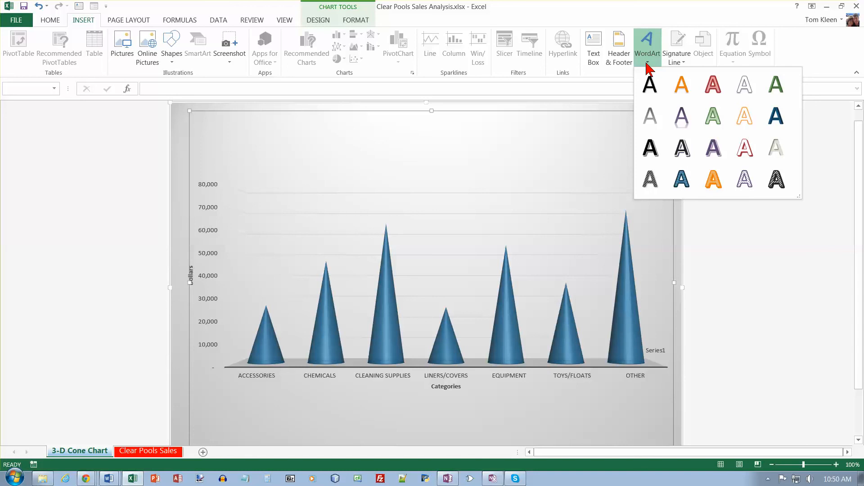
pyautogui.click(683, 113)
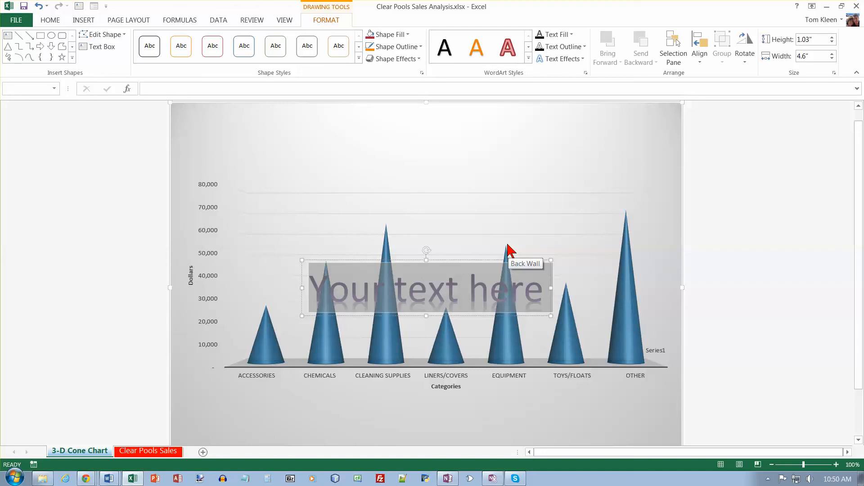
pyautogui.write('2015 Salese')
pyautogui.press('BackSpace')
pyautogui.write('A')
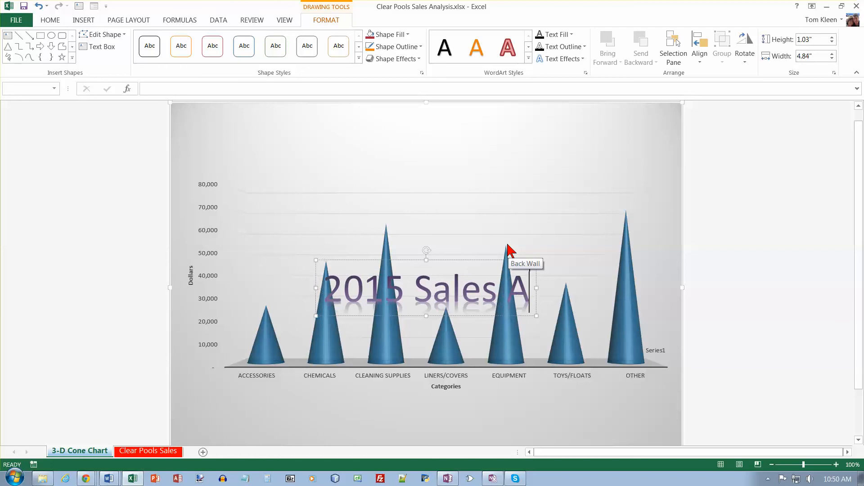
pyautogui.write('nalysis')
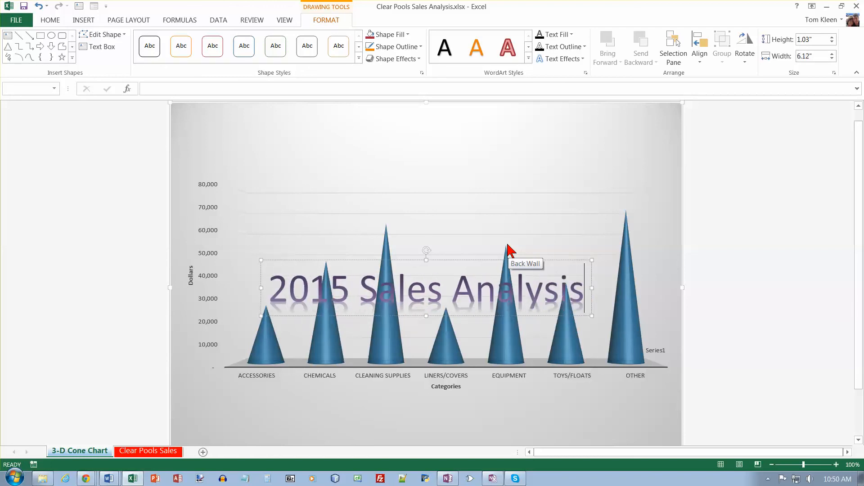